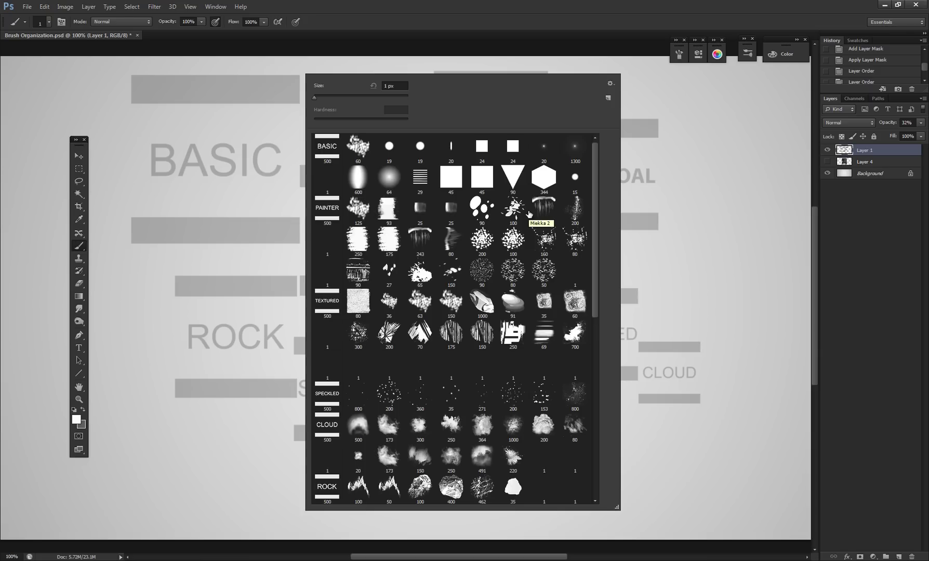
Load a brush file into the brush picker with Load Brushes.
{"action": "left_click", "coordinate": [610, 84]}
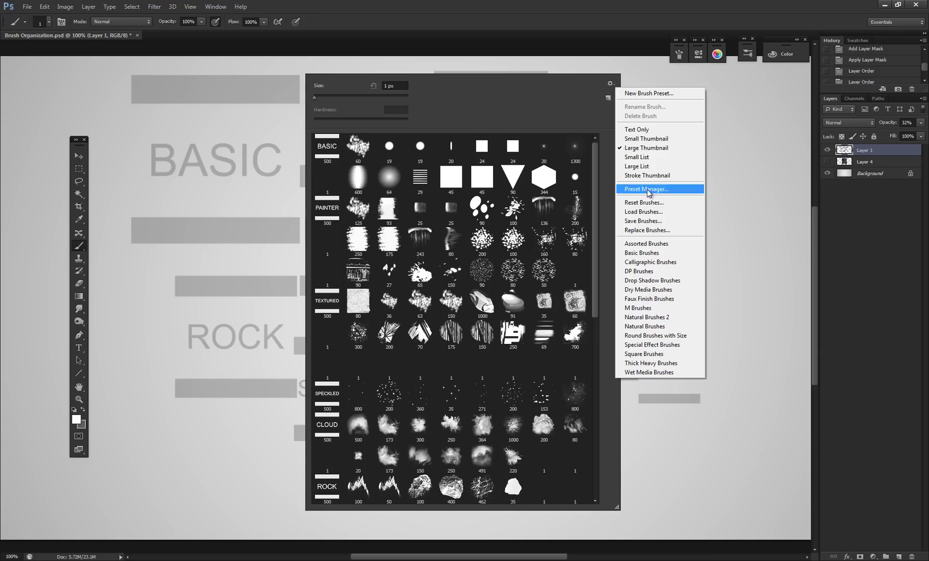
{"action": "left_click", "coordinate": [648, 231]}
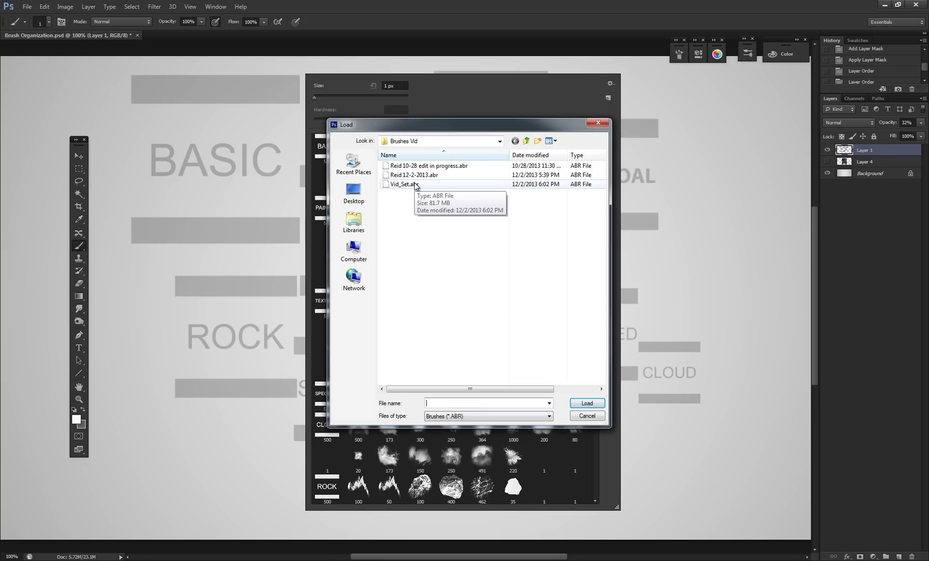
{"action": "left_click", "coordinate": [427, 166]}
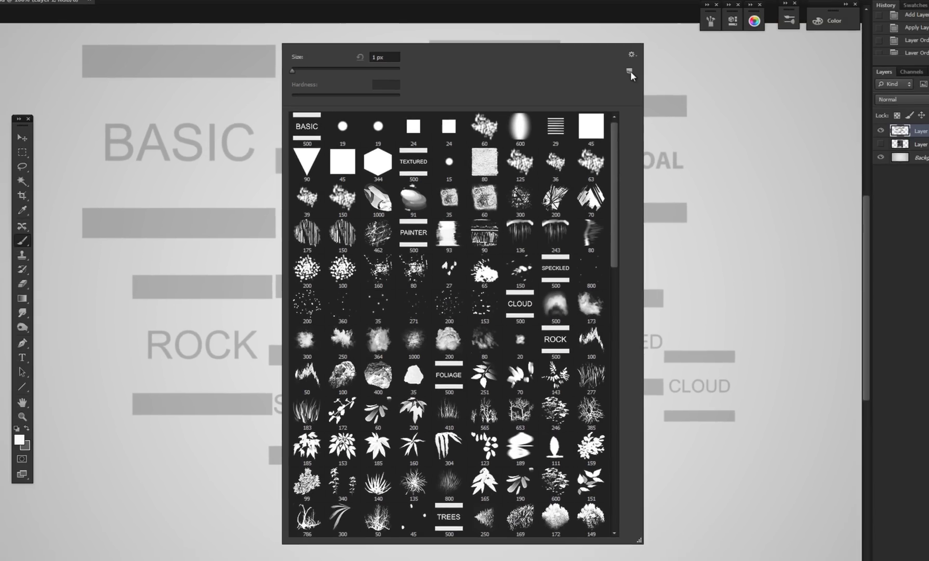
Load Vid_Set.abr into the brush picker alongside the existing brushes.
{"action": "left_click", "coordinate": [667, 6]}
{"action": "left_click", "coordinate": [628, 231]}
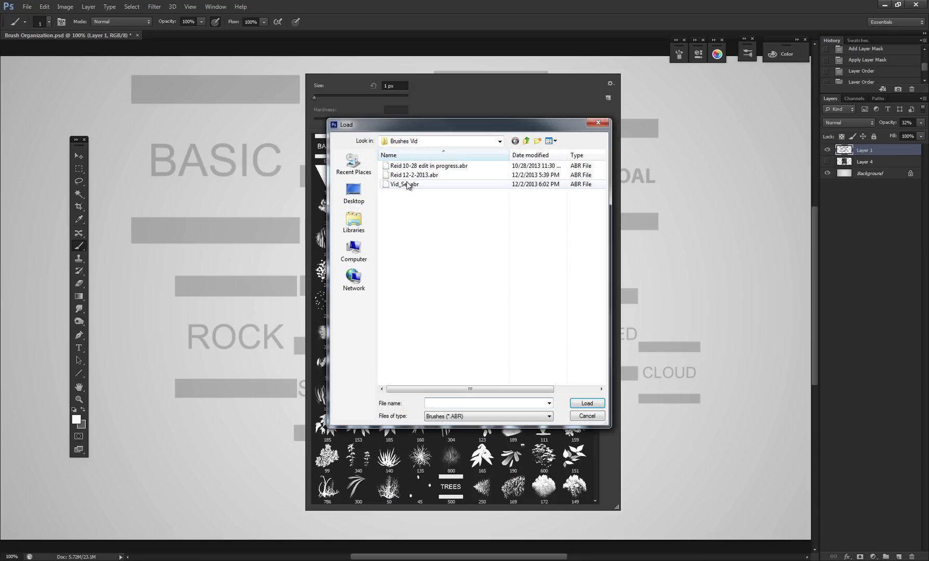
{"action": "left_click", "coordinate": [408, 186]}
{"action": "left_click", "coordinate": [595, 403]}
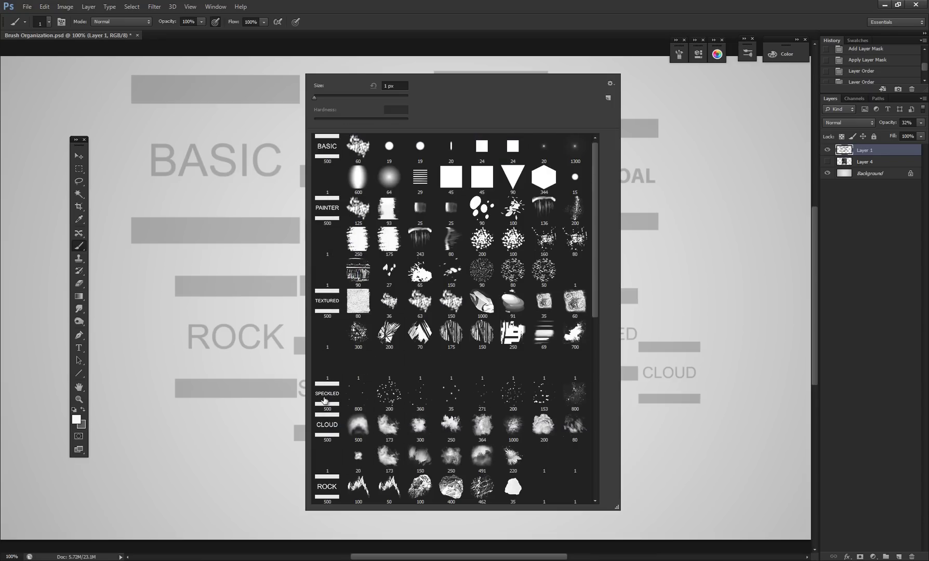
Replace the picker's brushes with the first saved .abr file, then close the picker.
{"action": "left_click_drag", "start_coordinate": [593, 216], "coordinate": [593, 401]}
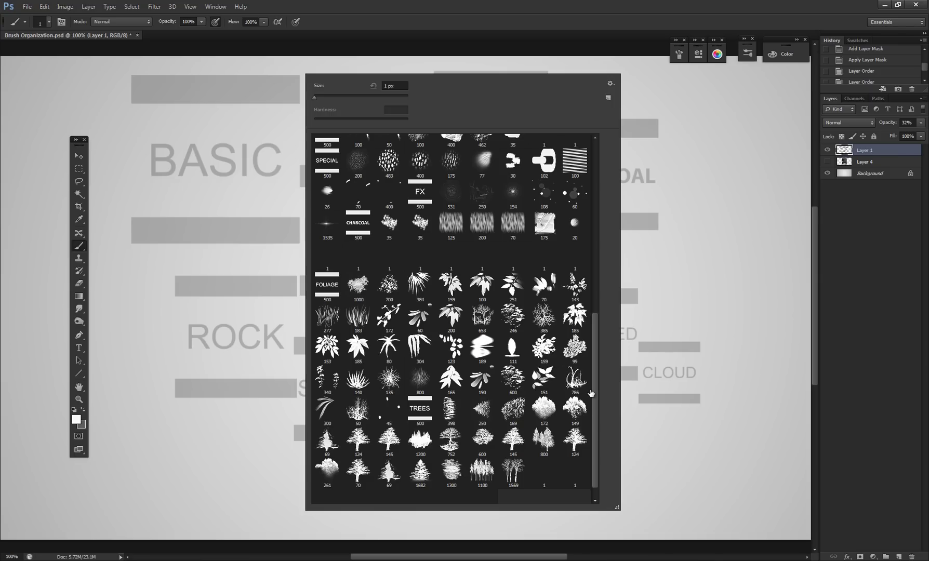
{"action": "left_click_drag", "start_coordinate": [595, 387], "coordinate": [608, 210]}
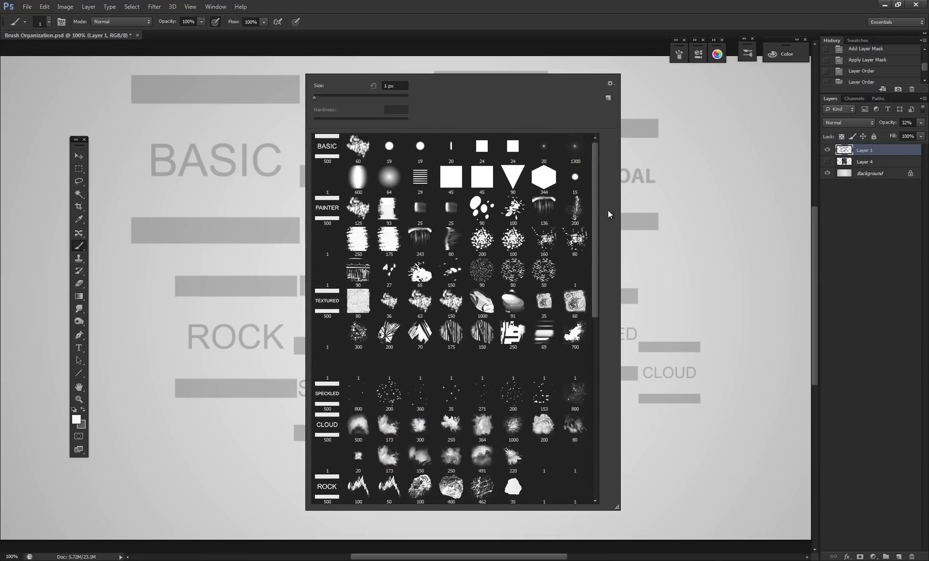
{"action": "left_click", "coordinate": [608, 98]}
{"action": "left_click", "coordinate": [644, 230]}
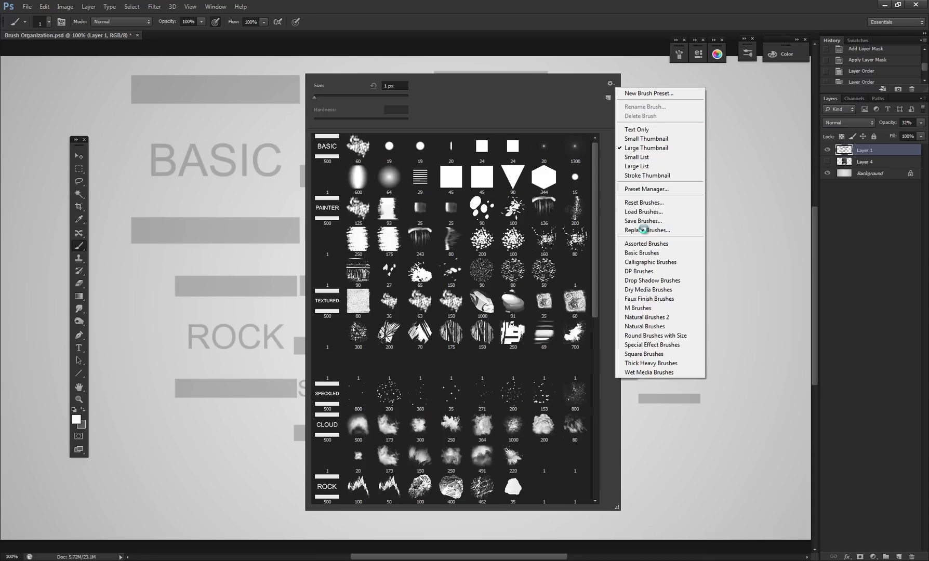
{"action": "left_click", "coordinate": [550, 165]}
{"action": "left_click", "coordinate": [589, 407]}
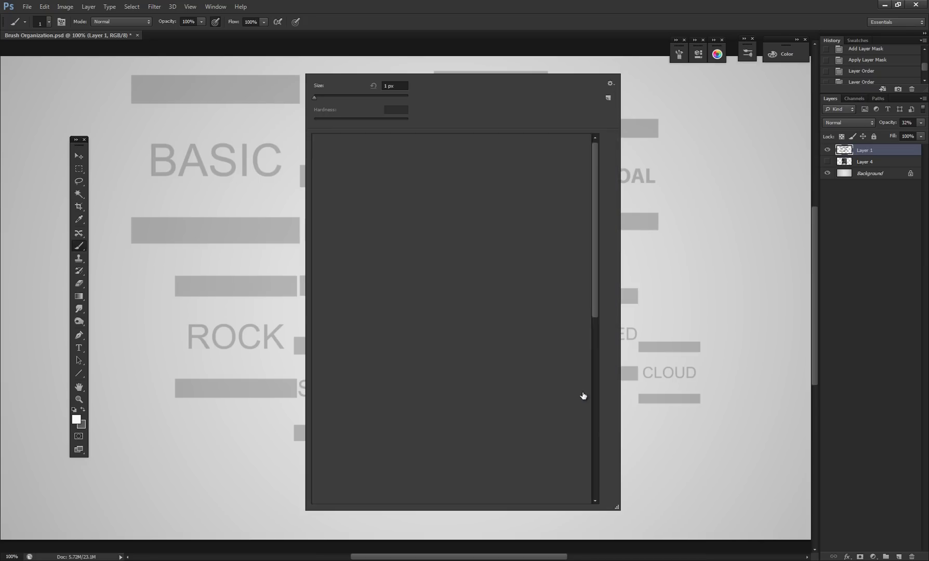
{"action": "mouse_move", "coordinate": [597, 192]}
{"action": "left_mouse_down"}
{"action": "mouse_move", "coordinate": [605, 416]}
{"action": "mouse_move", "coordinate": [599, 191]}
{"action": "left_mouse_up"}
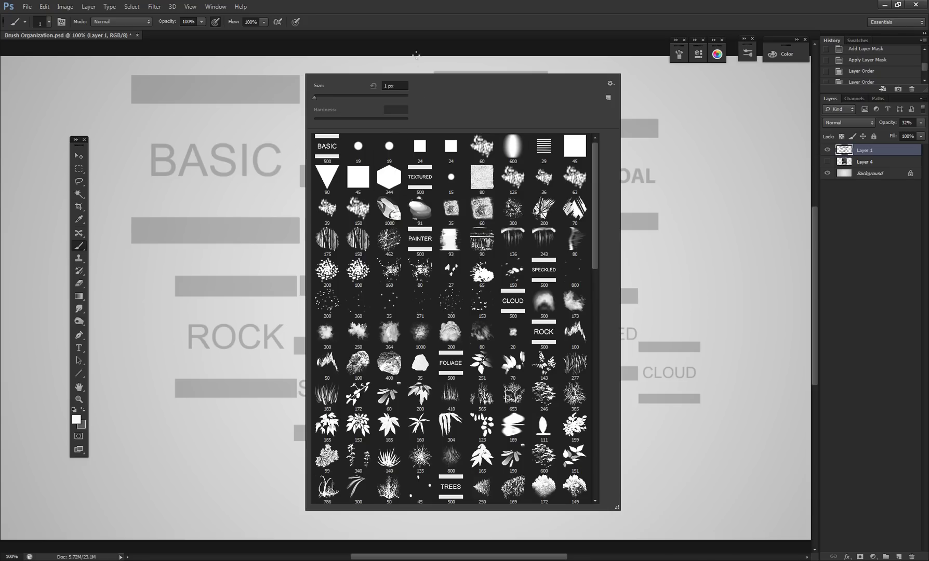
{"action": "left_click", "coordinate": [416, 45]}
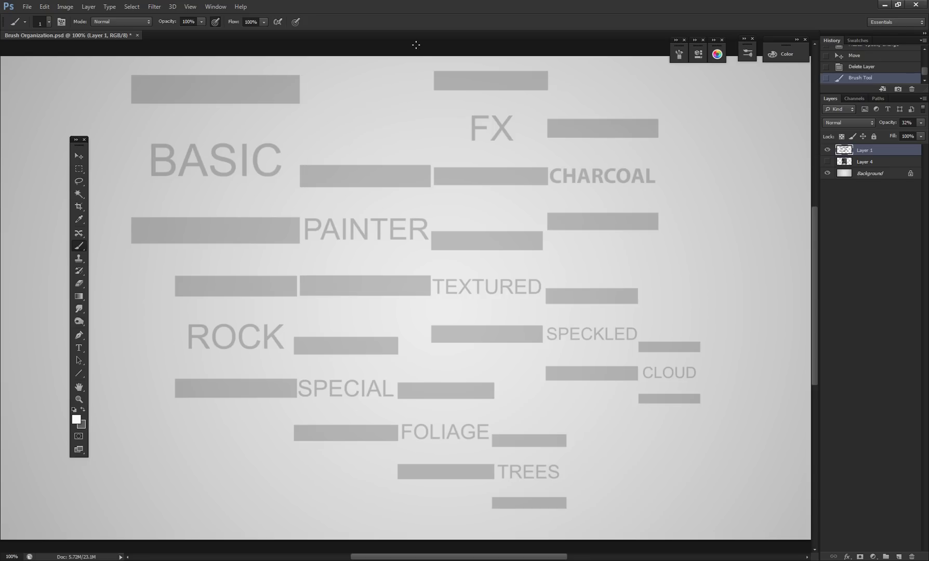
Bring up the Untitled-1 TESTING document and move its window to the left.
{"action": "key", "text": "ctrl+Tab"}
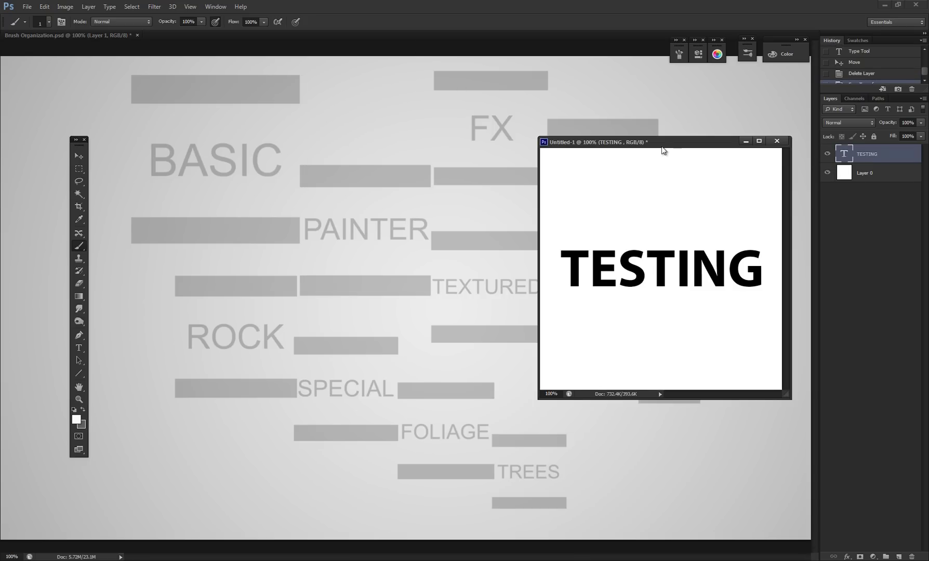
{"action": "left_click_drag", "start_coordinate": [662, 147], "coordinate": [610, 141]}
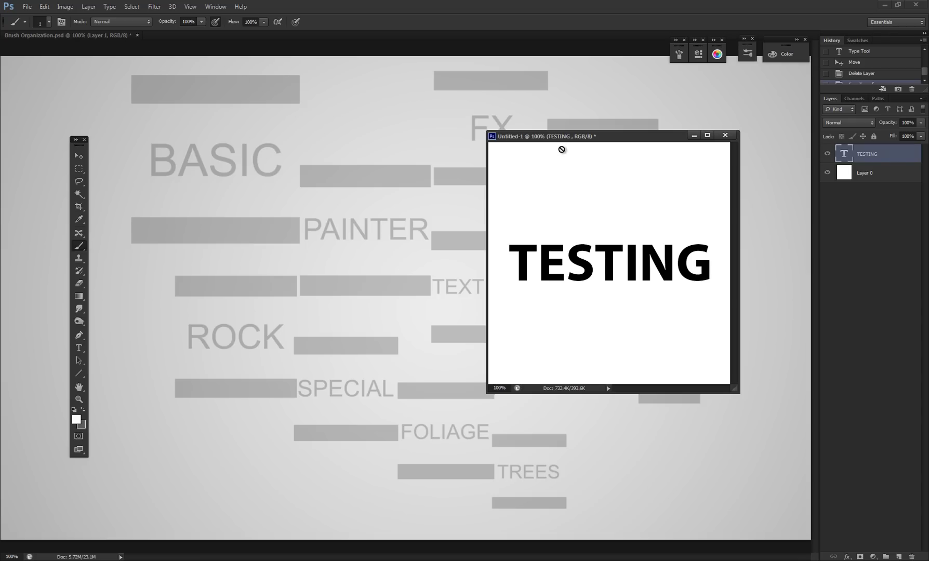
{"action": "left_click_drag", "start_coordinate": [568, 139], "coordinate": [544, 138]}
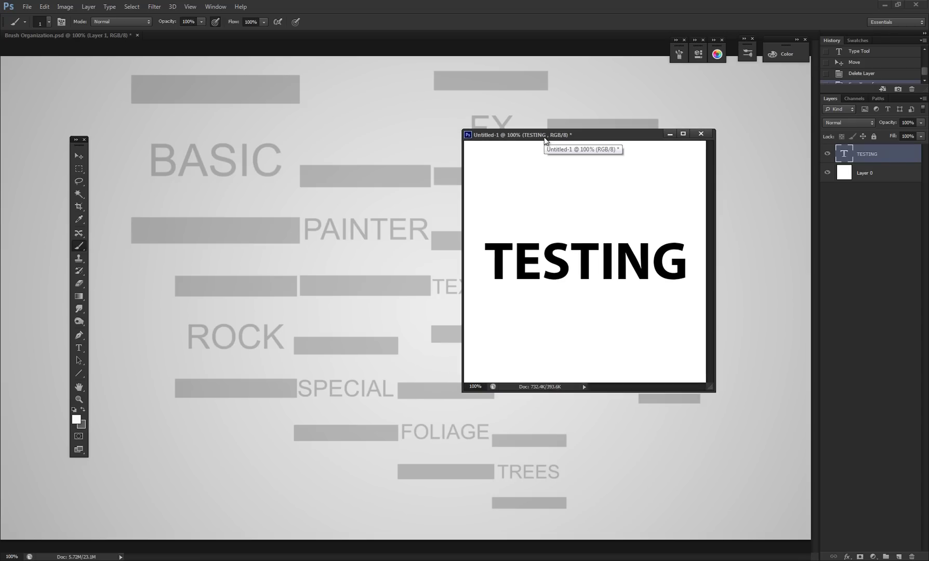
Start Edit > Define Brush Preset on the TESTING image, then cancel the Brush Name dialog.
{"action": "left_click", "coordinate": [27, 6]}
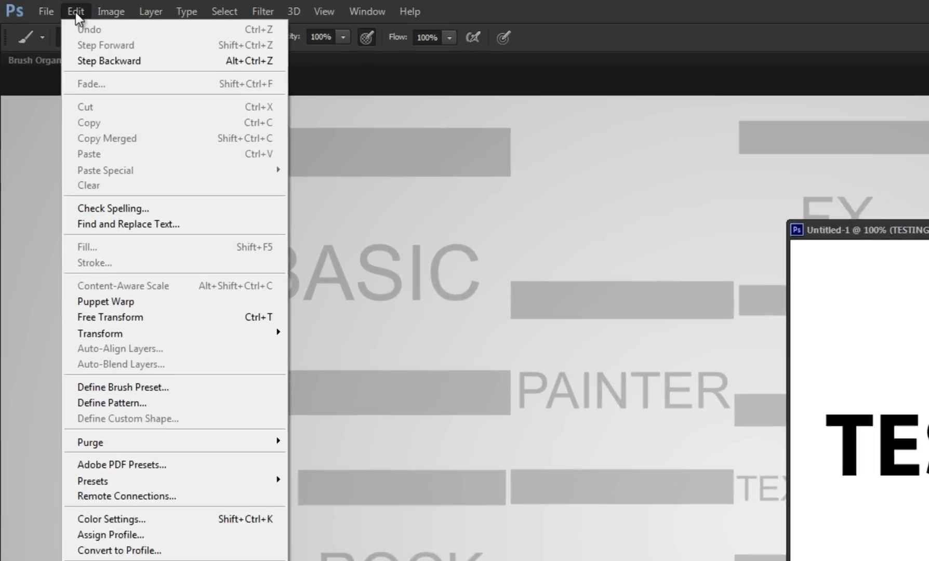
{"action": "left_click", "coordinate": [135, 388]}
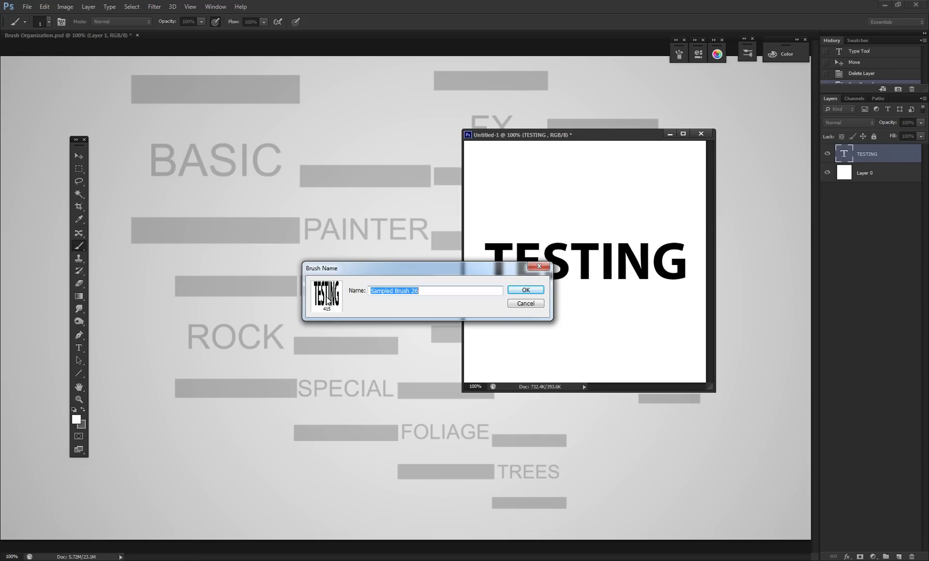
{"action": "left_click", "coordinate": [514, 303]}
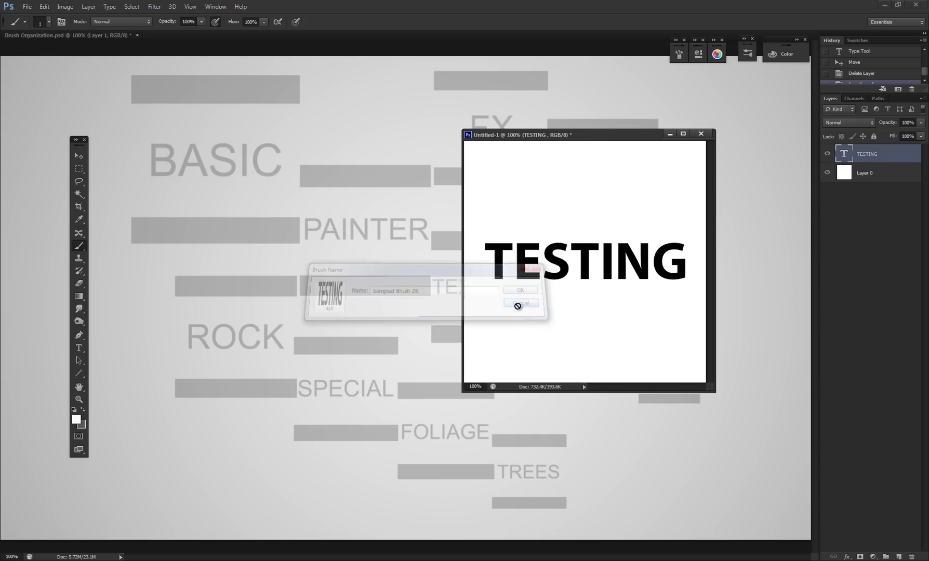
Select a top band and a bottom band across the TESTING image with the Rectangular Marquee.
{"action": "left_click", "coordinate": [79, 169]}
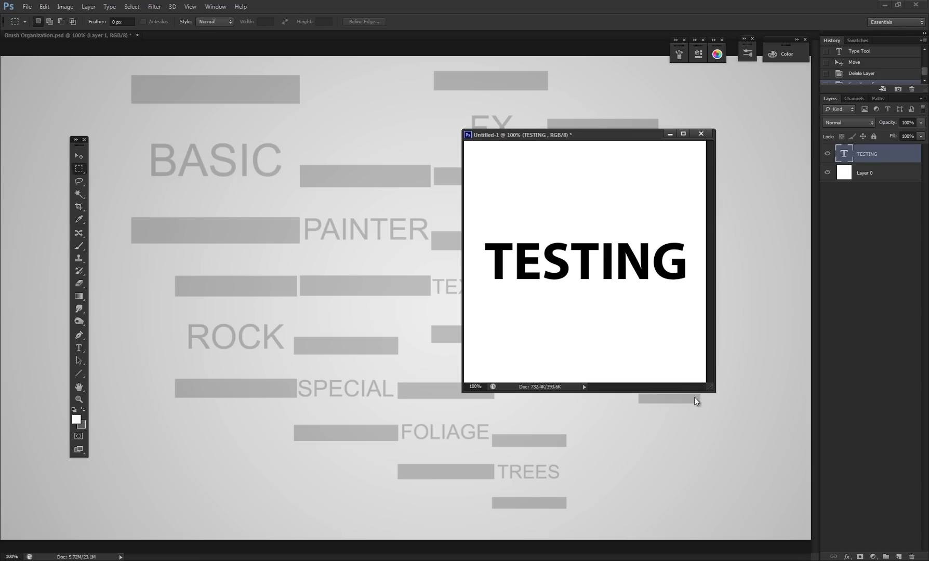
{"action": "left_click_drag", "start_coordinate": [707, 387], "coordinate": [758, 436]}
{"action": "left_click_drag", "start_coordinate": [485, 163], "coordinate": [735, 208]}
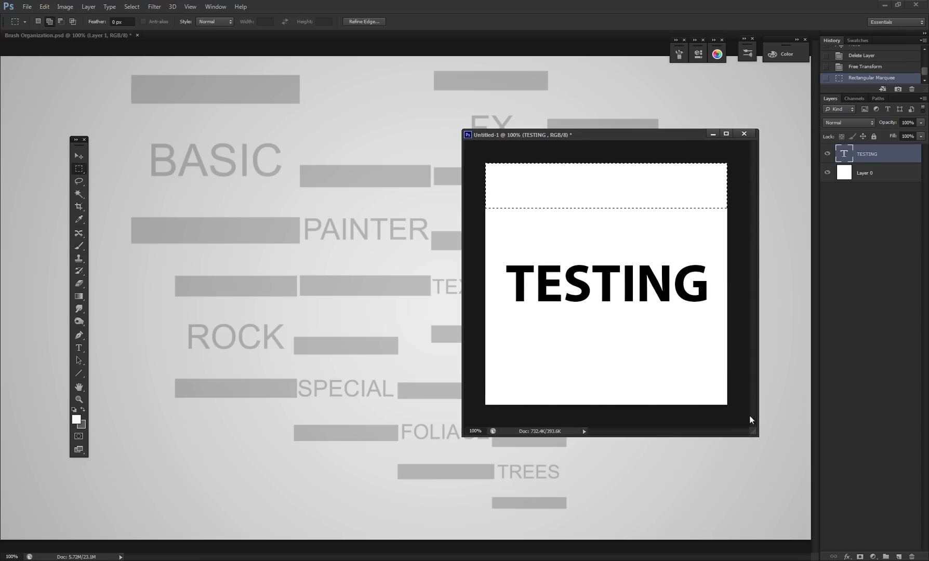
{"action": "left_click_drag", "start_coordinate": [752, 420], "coordinate": [464, 366]}
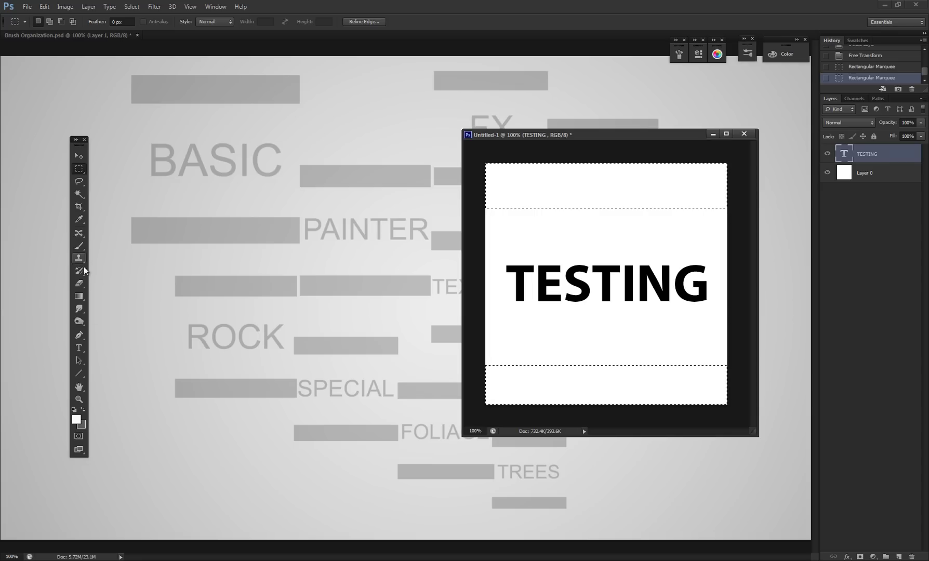
Fill both bands with black on a new Layer 1, then deselect.
{"action": "left_click_drag", "start_coordinate": [83, 296], "coordinate": [98, 306]}
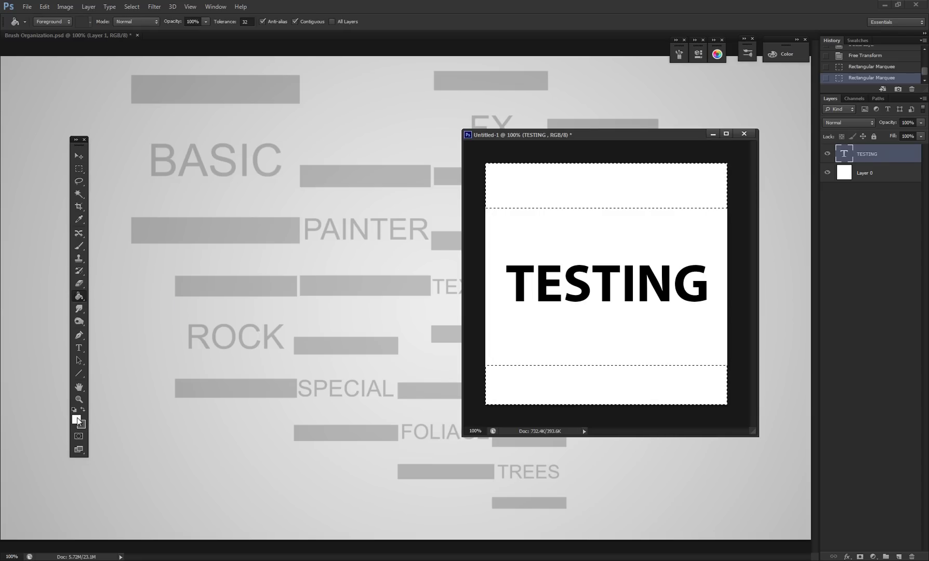
{"action": "left_click", "coordinate": [76, 419]}
{"action": "left_click_drag", "start_coordinate": [535, 395], "coordinate": [523, 504]}
{"action": "left_click", "coordinate": [754, 360]}
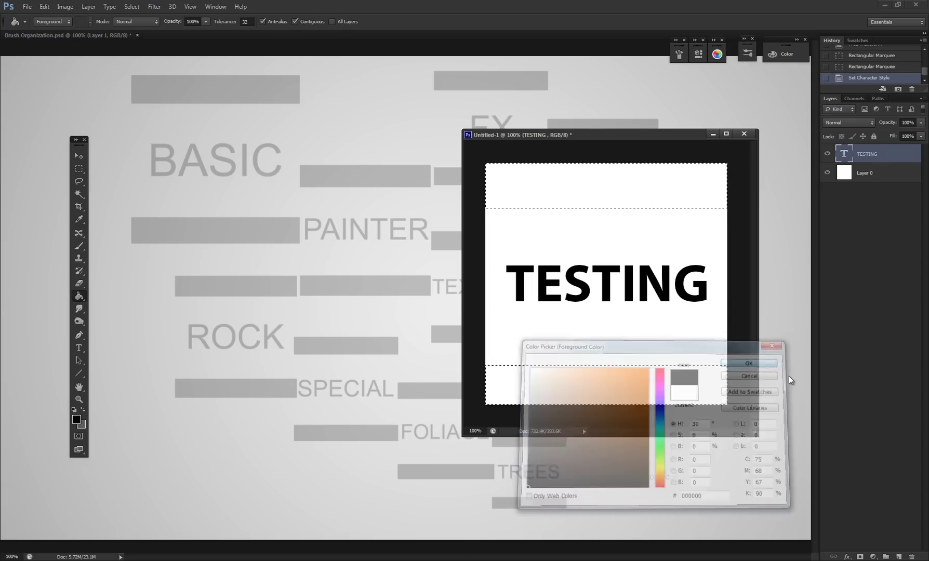
{"action": "left_click", "coordinate": [911, 557]}
{"action": "left_click", "coordinate": [659, 387]}
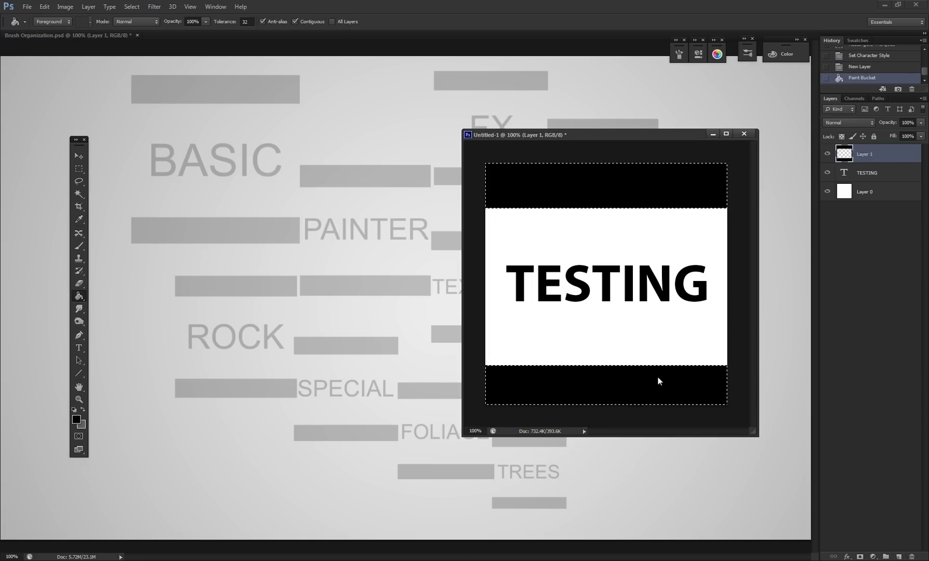
{"action": "left_click", "coordinate": [79, 169]}
{"action": "left_click", "coordinate": [502, 164]}
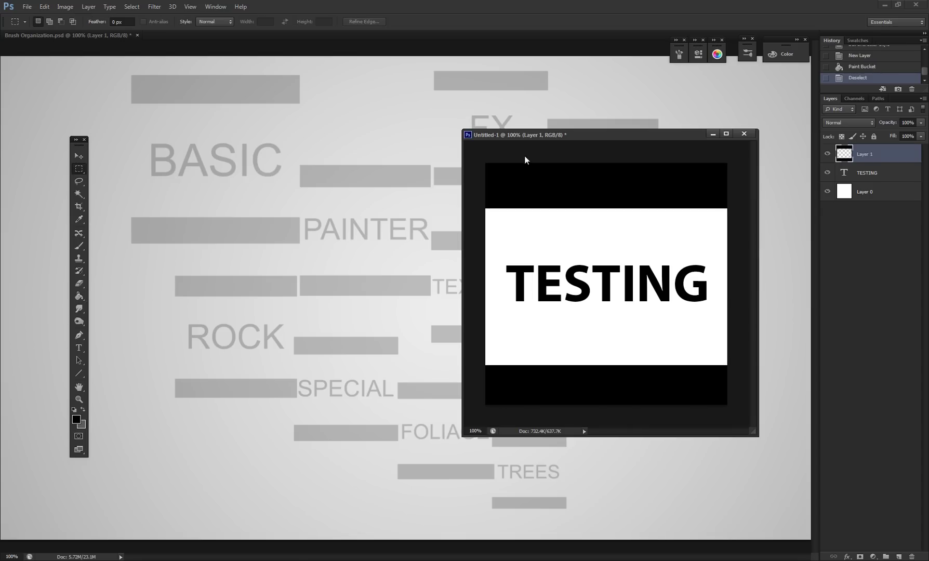
{"action": "left_click", "coordinate": [44, 6]}
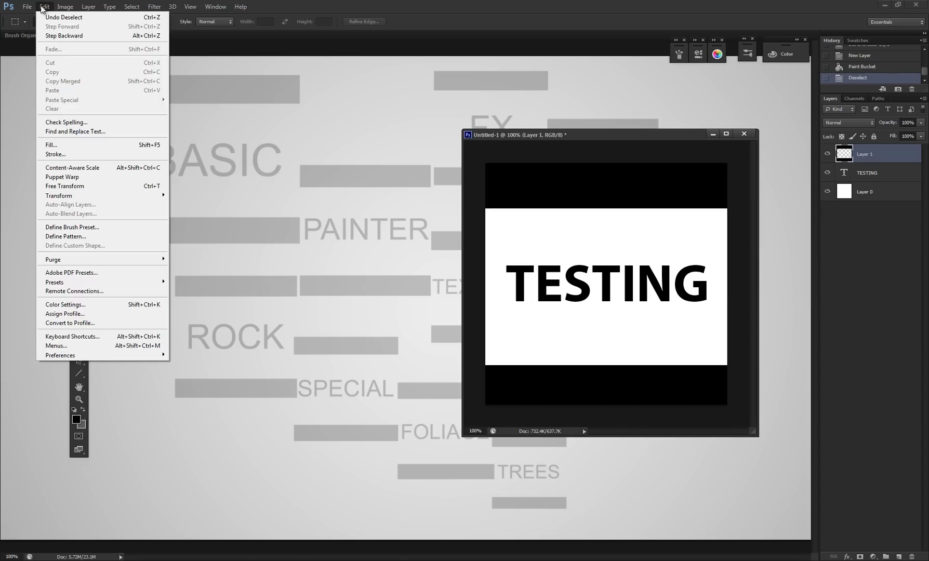
{"action": "left_click", "coordinate": [94, 227]}
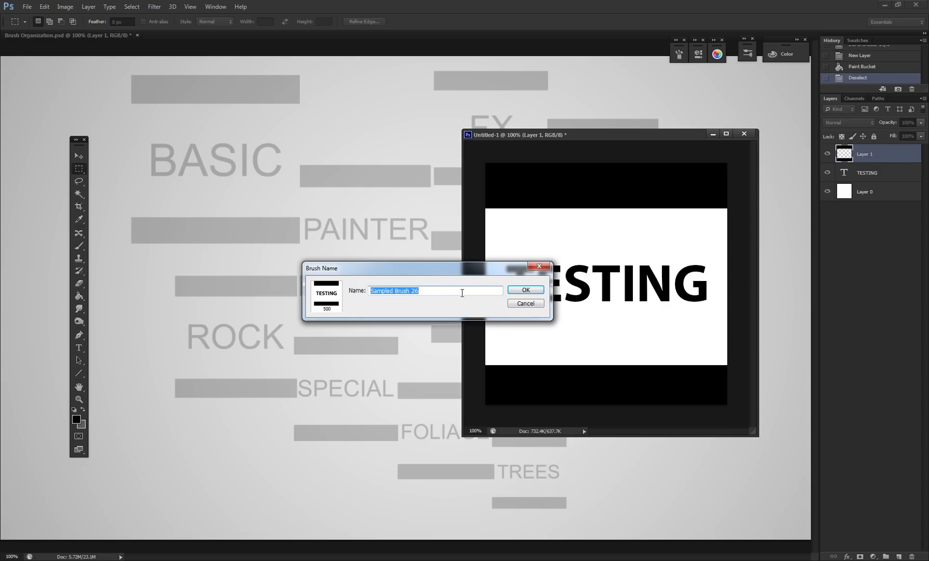
{"action": "left_click", "coordinate": [541, 291]}
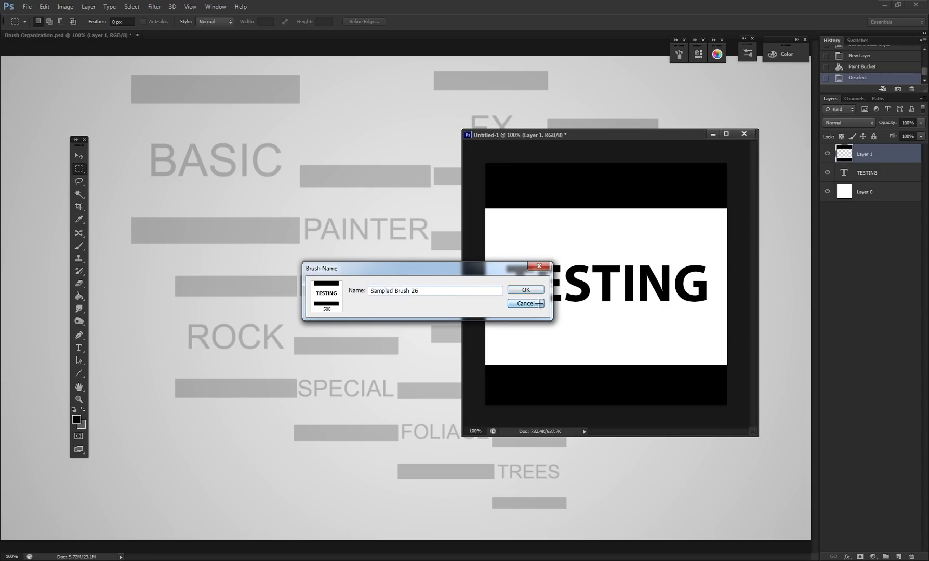
{"action": "right_click", "coordinate": [537, 274]}
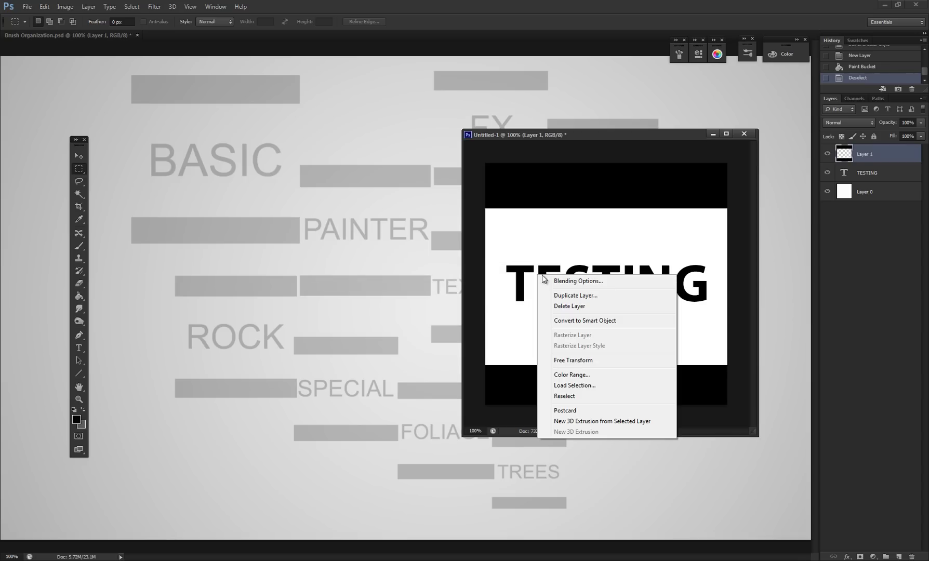
Switch to the Brush tool, move the TESTING window left, and activate Brush Organization.psd.
{"action": "left_click", "coordinate": [559, 238]}
{"action": "key", "text": "b"}
{"action": "right_click", "coordinate": [558, 237]}
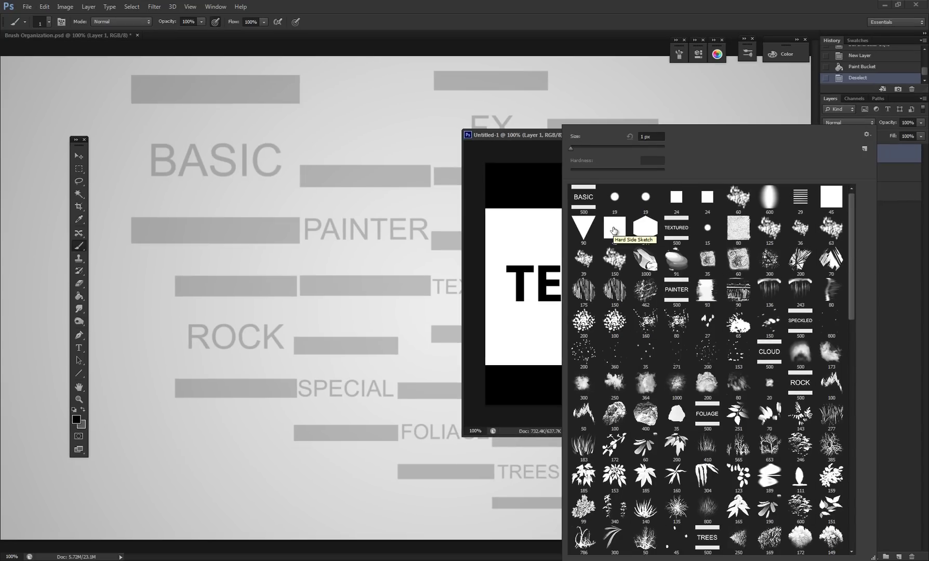
{"action": "left_click", "coordinate": [523, 136]}
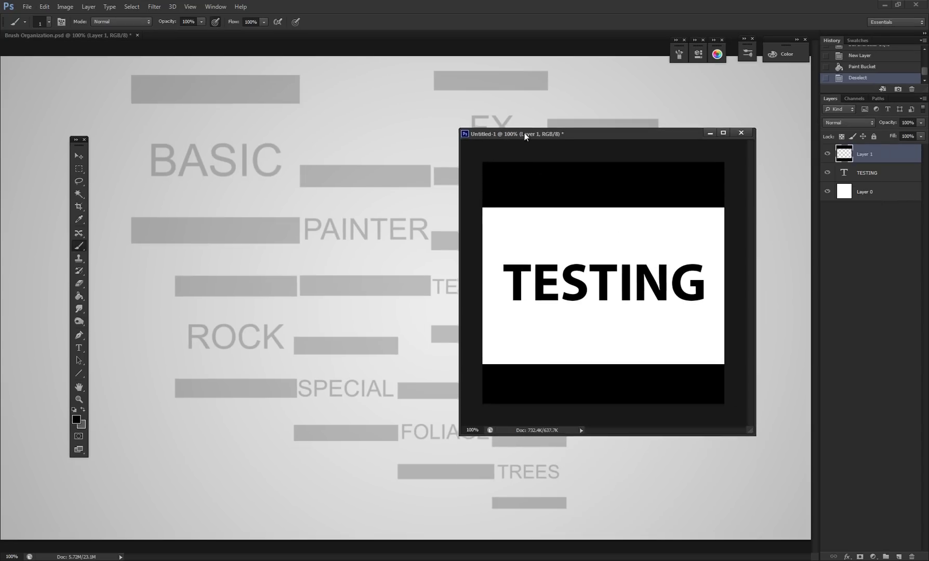
{"action": "left_click_drag", "start_coordinate": [525, 133], "coordinate": [478, 130]}
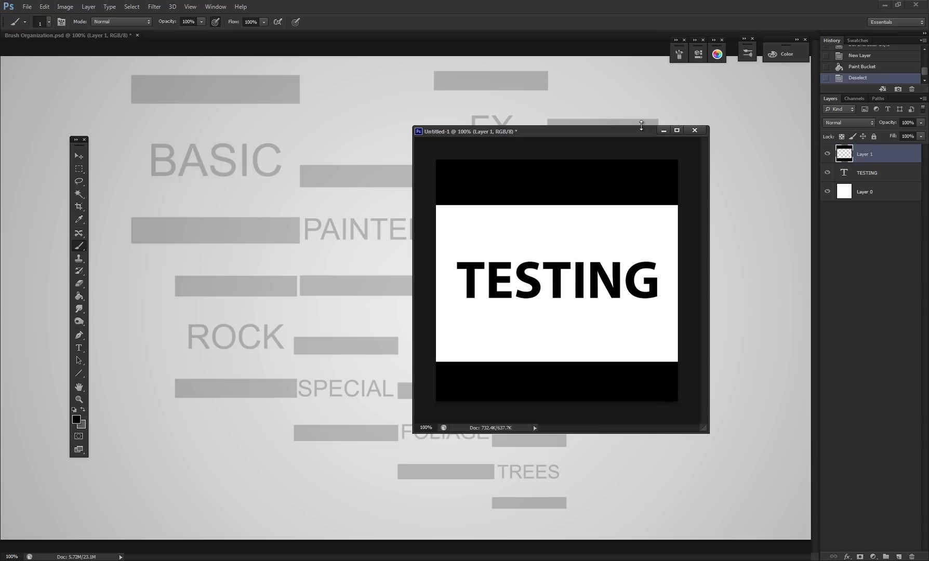
{"action": "key", "text": "ctrl+Tab"}
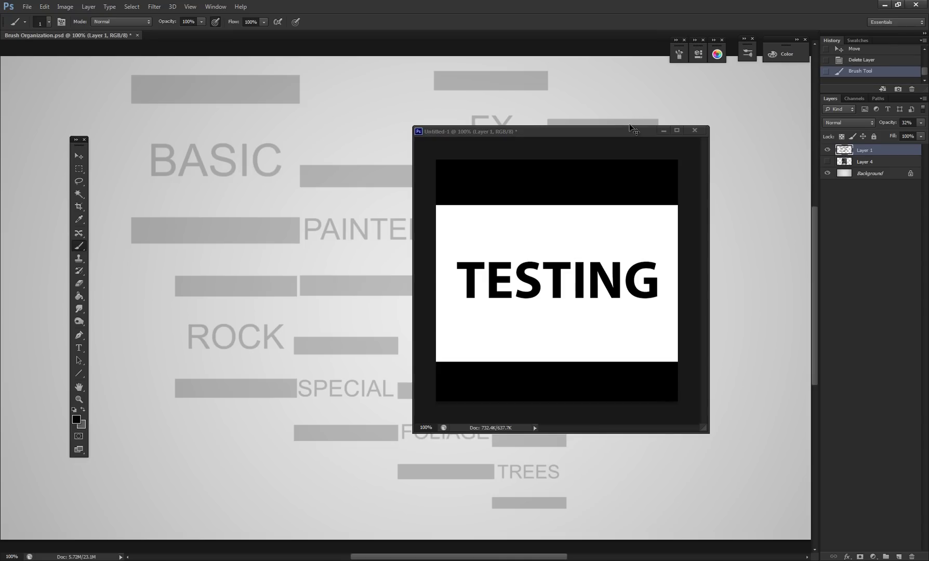
Create a new 1x1 pixel document and zoom in on it.
{"action": "left_click", "coordinate": [27, 6]}
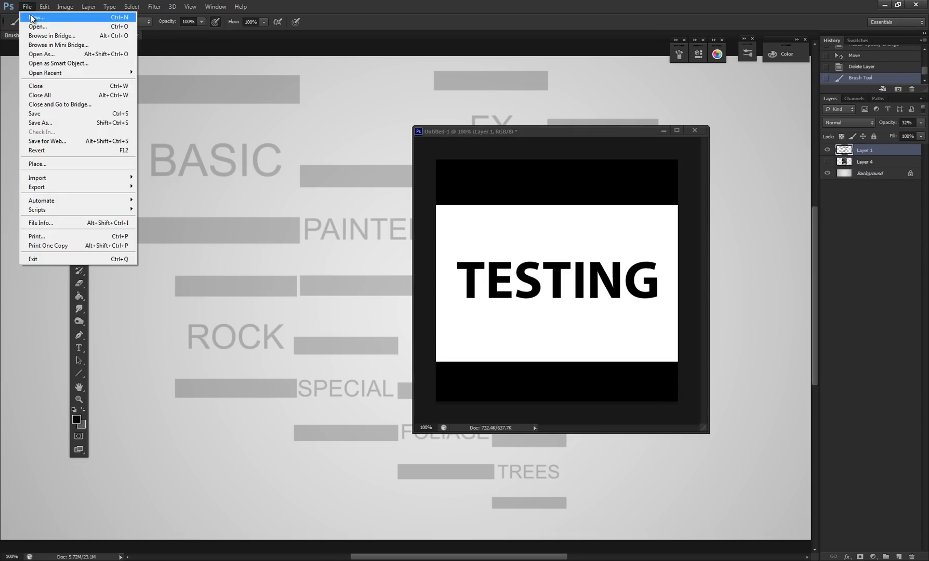
{"action": "left_click", "coordinate": [32, 17]}
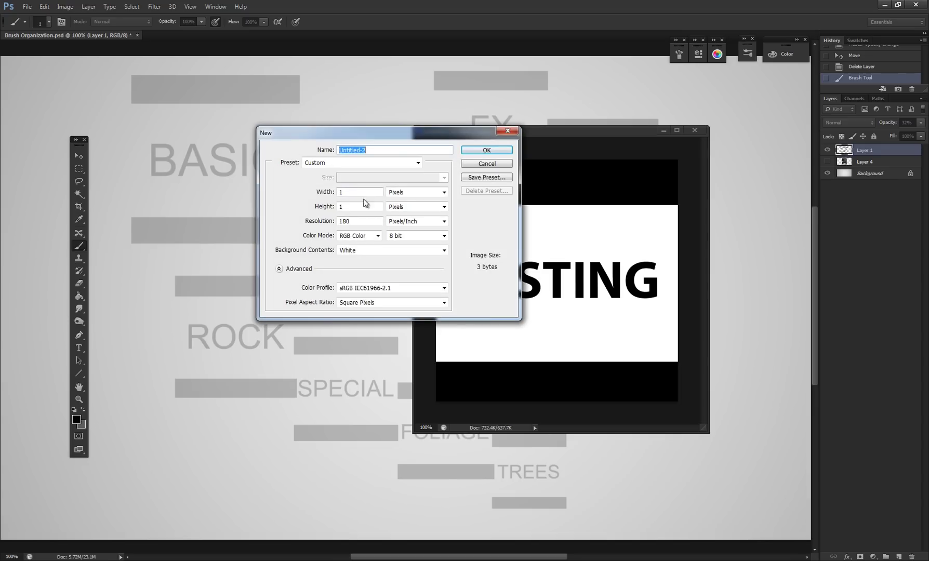
{"action": "left_click", "coordinate": [482, 150]}
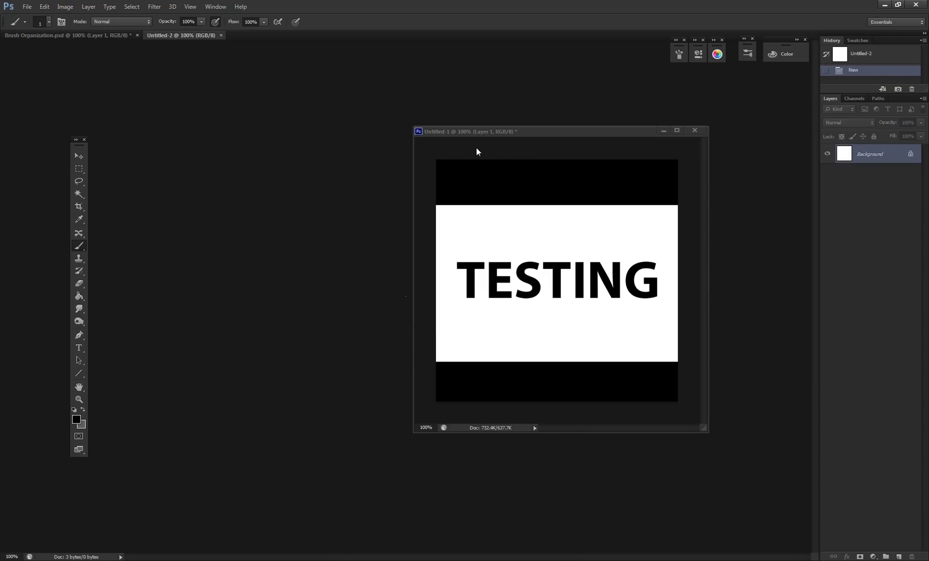
{"action": "left_click", "coordinate": [663, 130]}
{"action": "key", "text": "ctrl+0"}
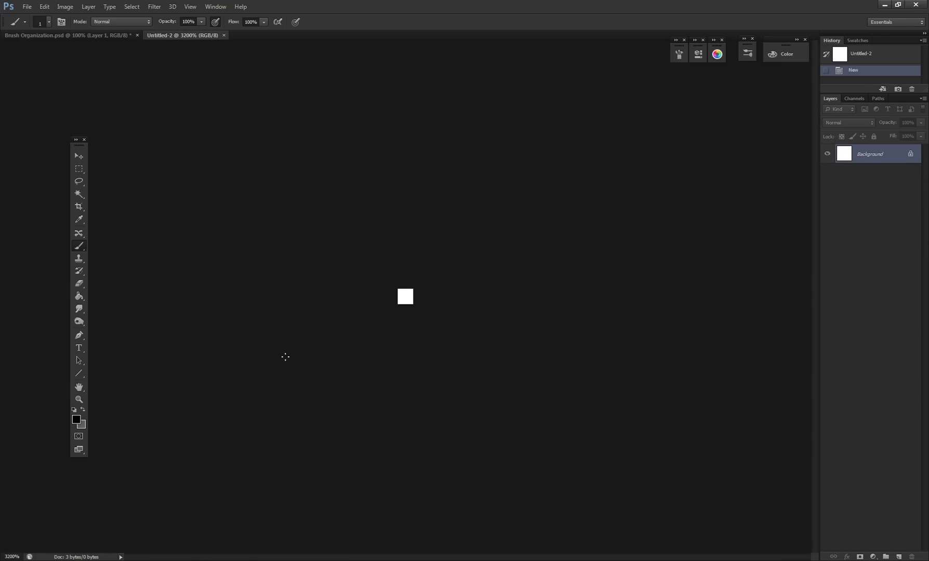
Paint the single pixel light grey f3f3f3.
{"action": "left_click", "coordinate": [77, 419]}
{"action": "left_click_drag", "start_coordinate": [576, 360], "coordinate": [512, 369]}
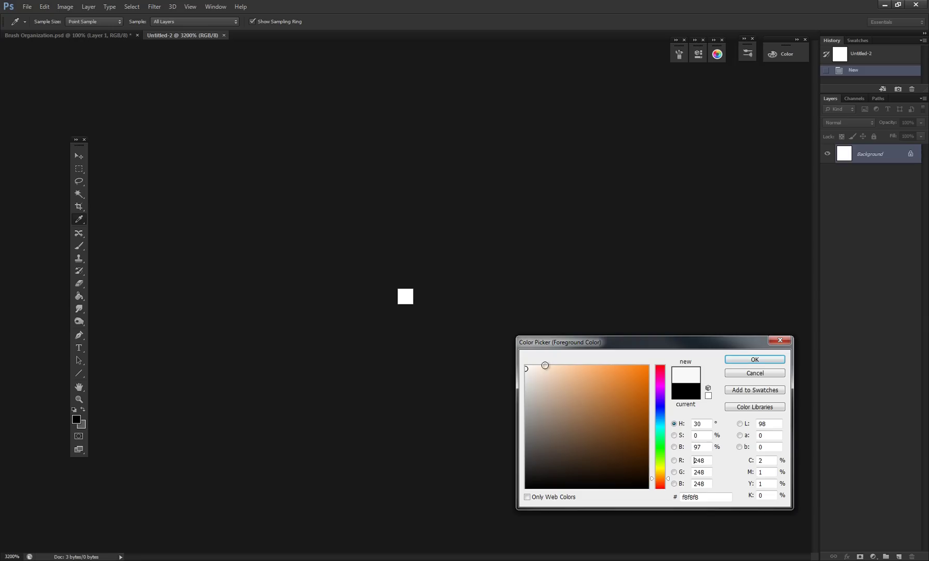
{"action": "left_click", "coordinate": [739, 361]}
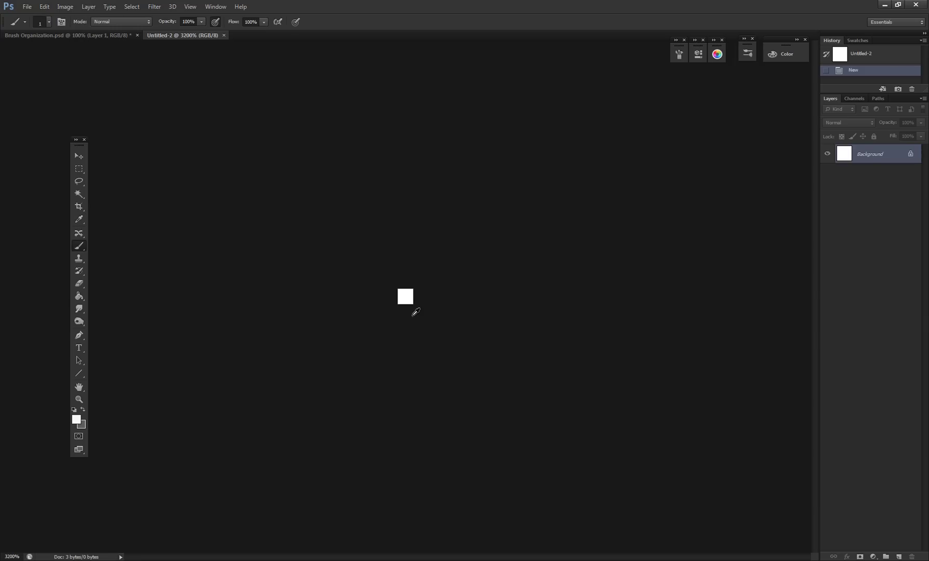
{"action": "left_click", "coordinate": [405, 296]}
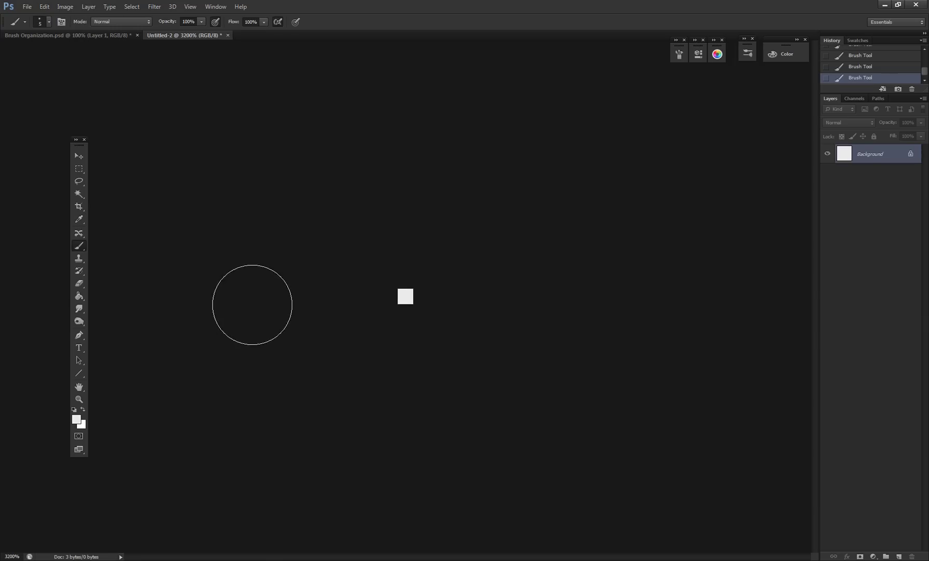
Define the grey pixel as a brush preset named Spacer.
{"action": "left_click", "coordinate": [45, 7]}
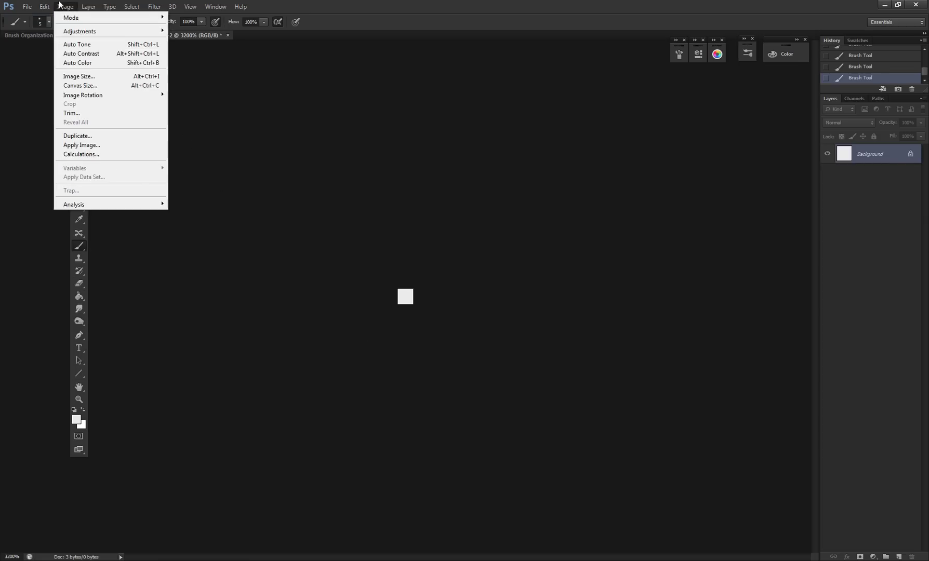
{"action": "left_click", "coordinate": [78, 227]}
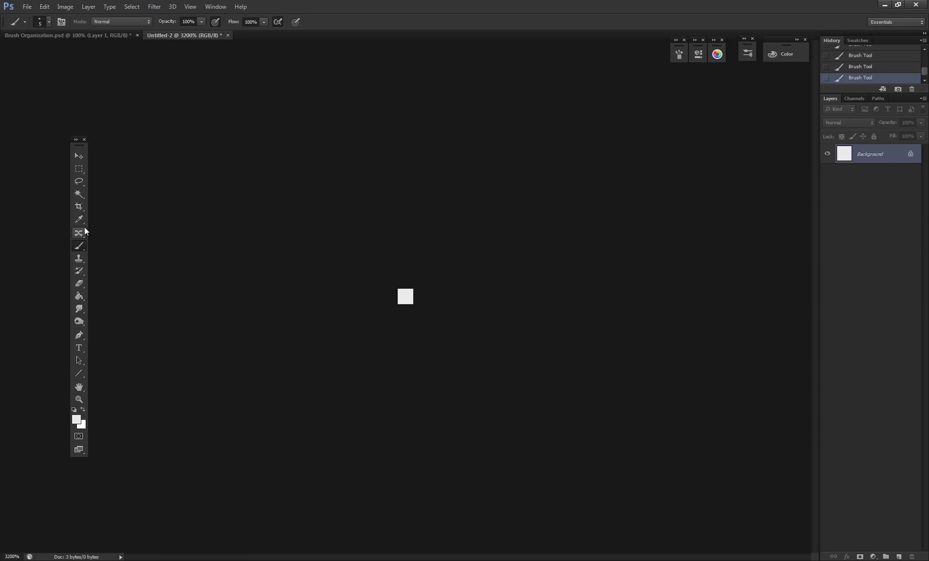
{"action": "type", "text": "Spacer"}
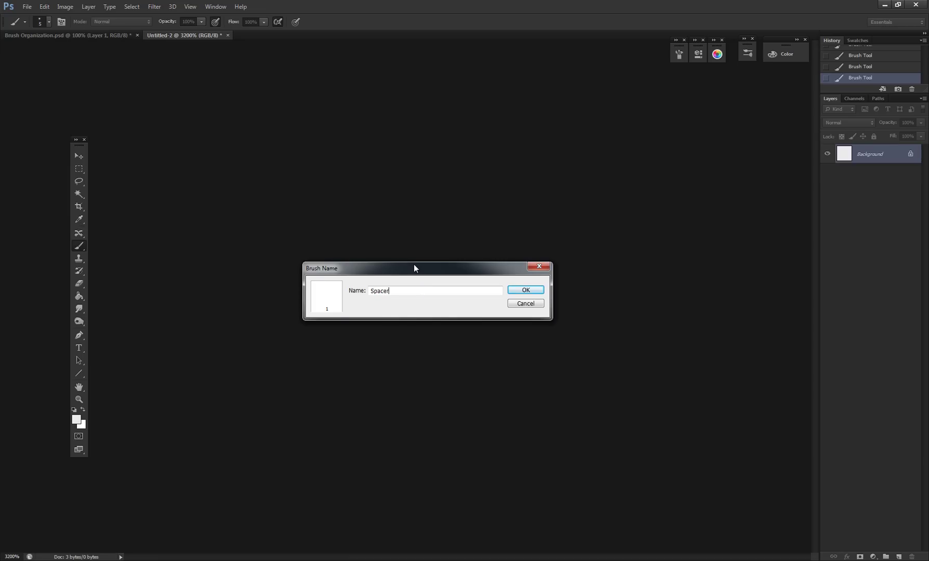
{"action": "key", "text": "Return"}
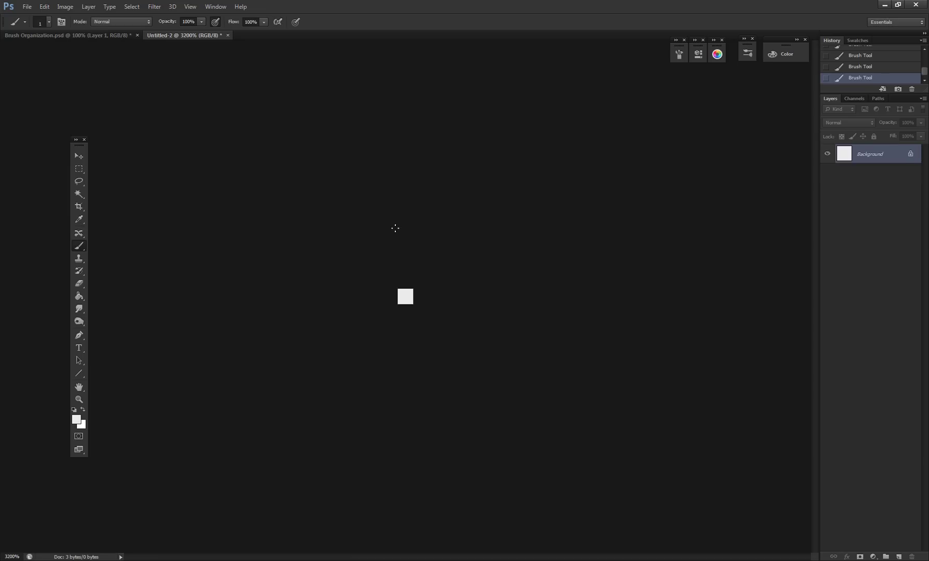
Return to Brush Organization.psd and check the Spacer brush listed last in the brush picker.
{"action": "key", "text": "ctrl+Tab"}
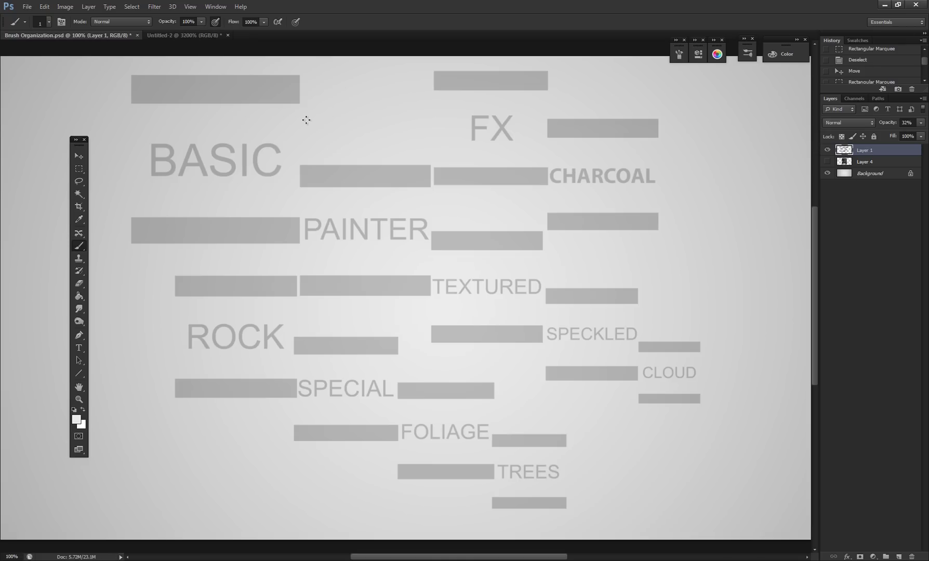
{"action": "right_click", "coordinate": [222, 118]}
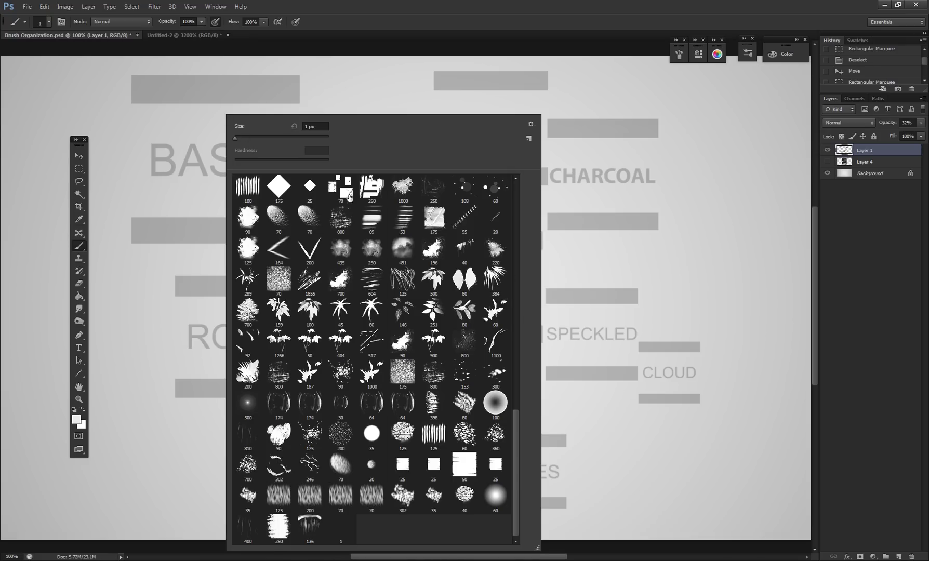
{"action": "right_click", "coordinate": [345, 528]}
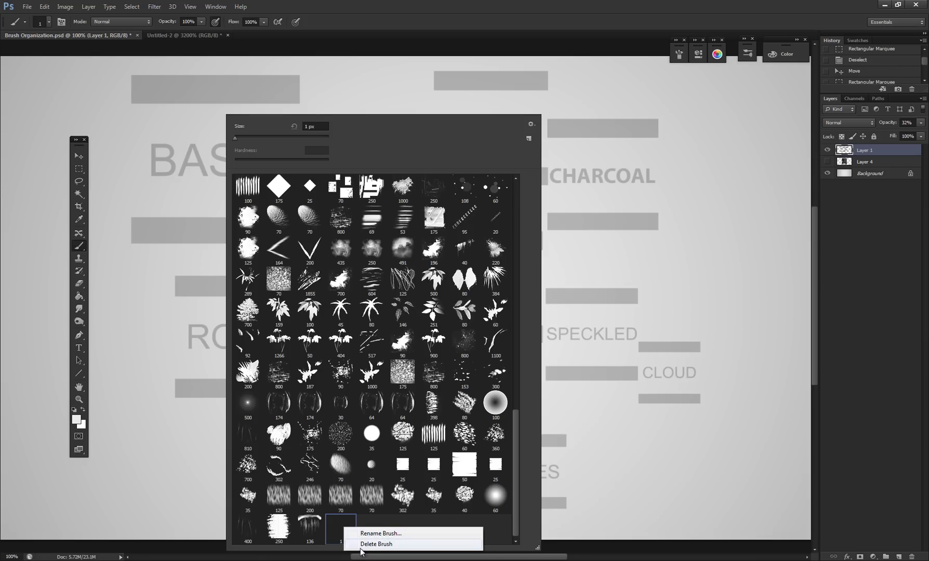
{"action": "left_click", "coordinate": [368, 518]}
{"action": "left_click", "coordinate": [536, 123]}
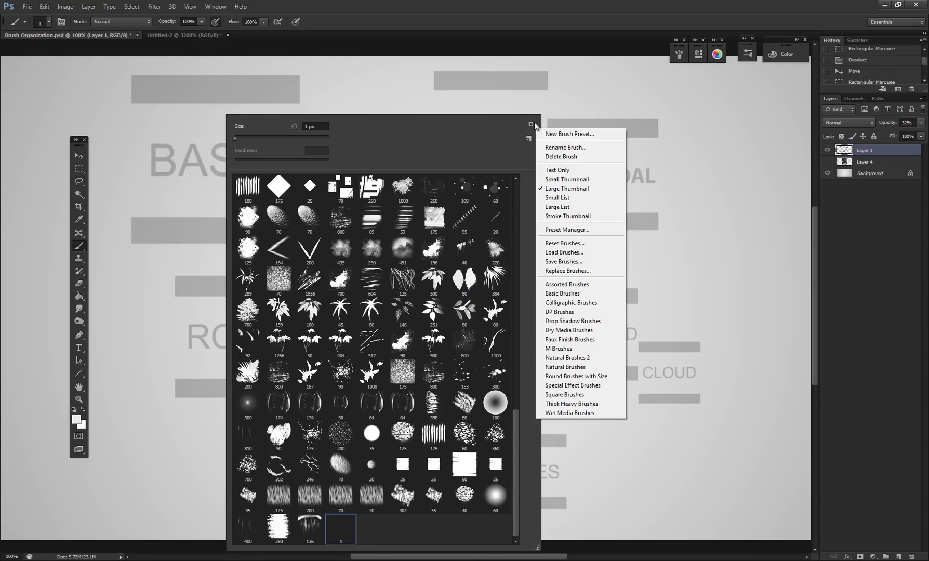
Open the Preset Manager in Large Thumbnail view and select the final blank 1-pixel brush.
{"action": "left_click", "coordinate": [577, 230]}
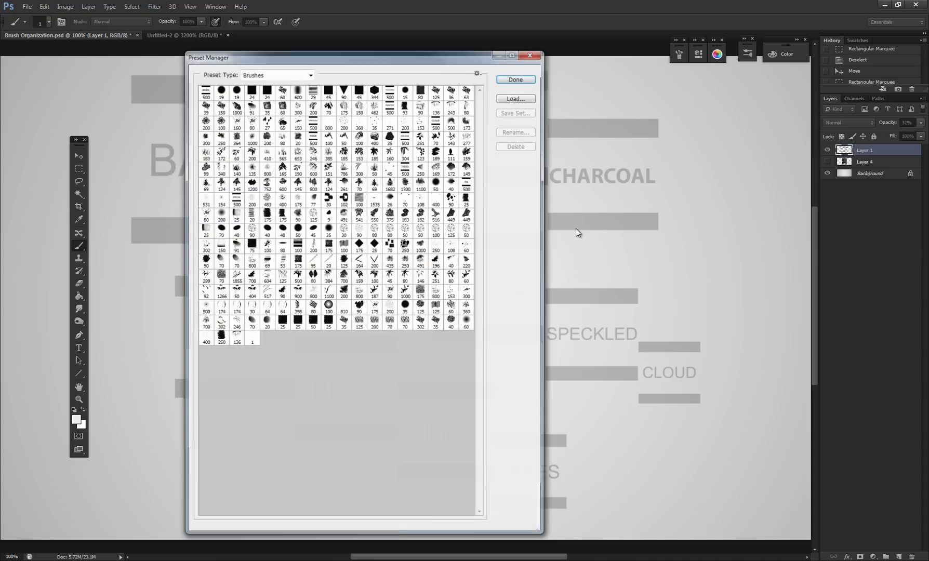
{"action": "left_click", "coordinate": [478, 72]}
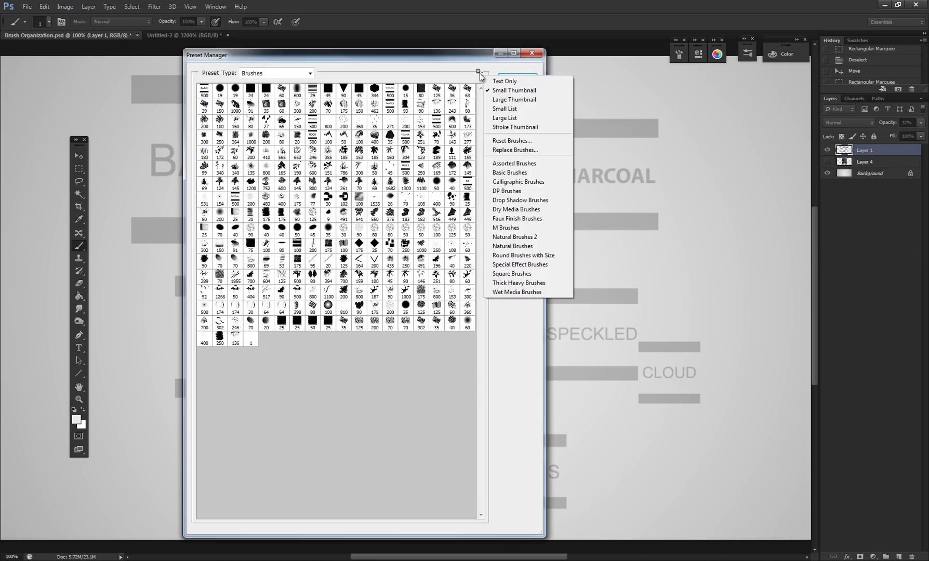
{"action": "left_click", "coordinate": [507, 99]}
{"action": "scroll", "coordinate": [470, 405], "scroll_direction": "down", "scroll_amount": 15}
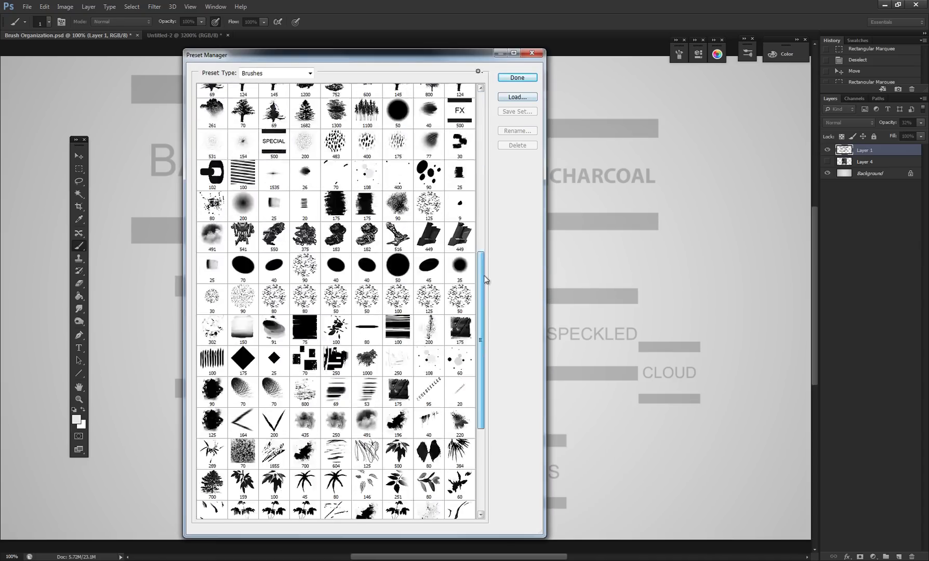
{"action": "right_click", "coordinate": [306, 509]}
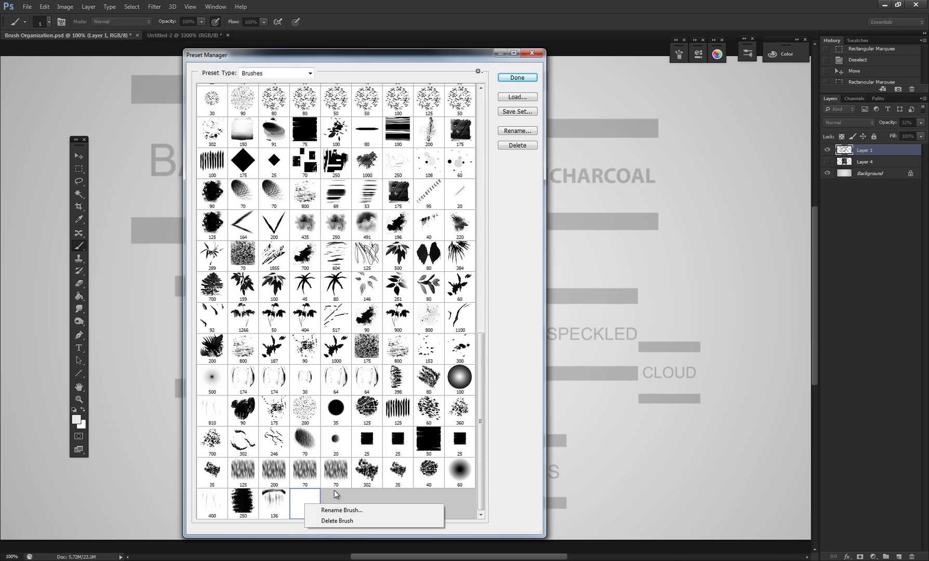
{"action": "key", "text": "Escape"}
{"action": "left_click_drag", "start_coordinate": [335, 490], "coordinate": [335, 490]}
{"action": "mouse_move", "coordinate": [484, 354]}
{"action": "left_mouse_down"}
{"action": "mouse_move", "coordinate": [476, 126]}
{"action": "mouse_move", "coordinate": [492, 384]}
{"action": "mouse_move", "coordinate": [490, 185]}
{"action": "mouse_move", "coordinate": [492, 416]}
{"action": "left_mouse_up"}
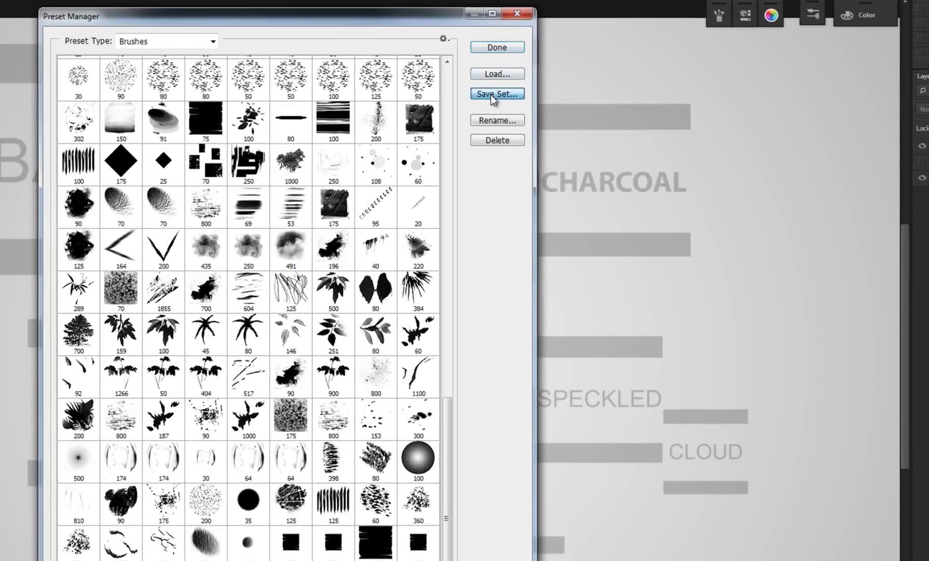
Save the blank brush as a set named Spacer.abr.
{"action": "left_click", "coordinate": [500, 100]}
{"action": "type", "text": "Spacer"}
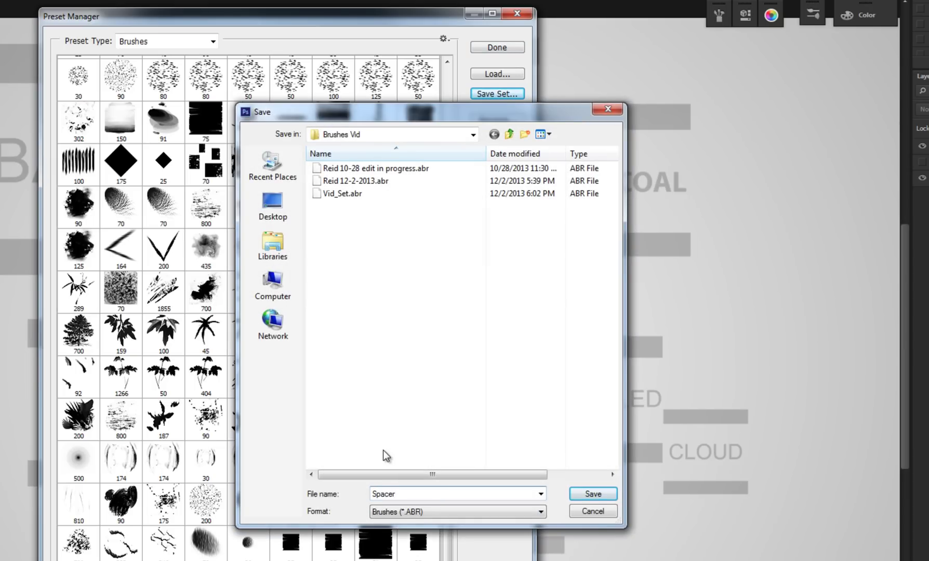
{"action": "key", "text": "Return"}
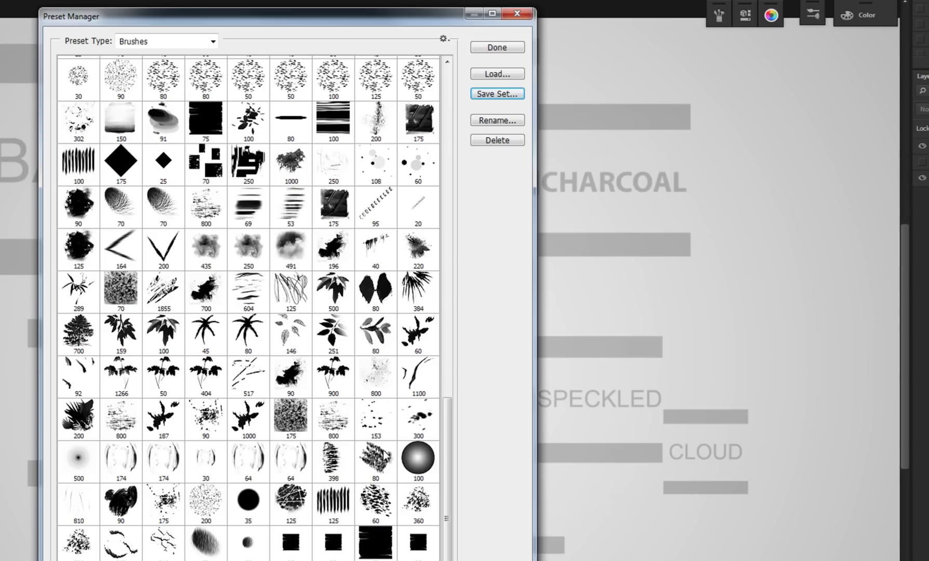
Load Spacer.abr into the Preset Manager three times.
{"action": "left_click", "coordinate": [518, 74]}
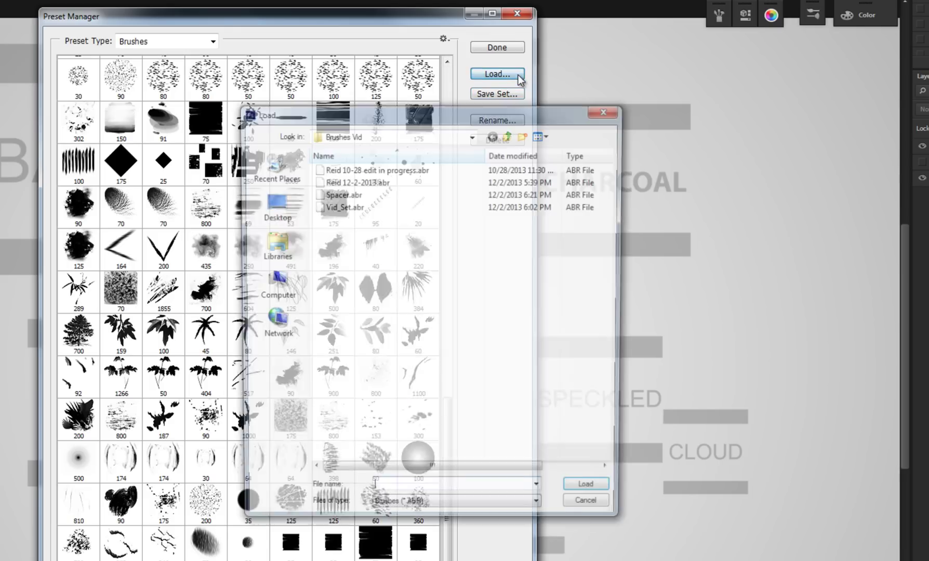
{"action": "left_click", "coordinate": [341, 193]}
{"action": "left_click", "coordinate": [593, 493]}
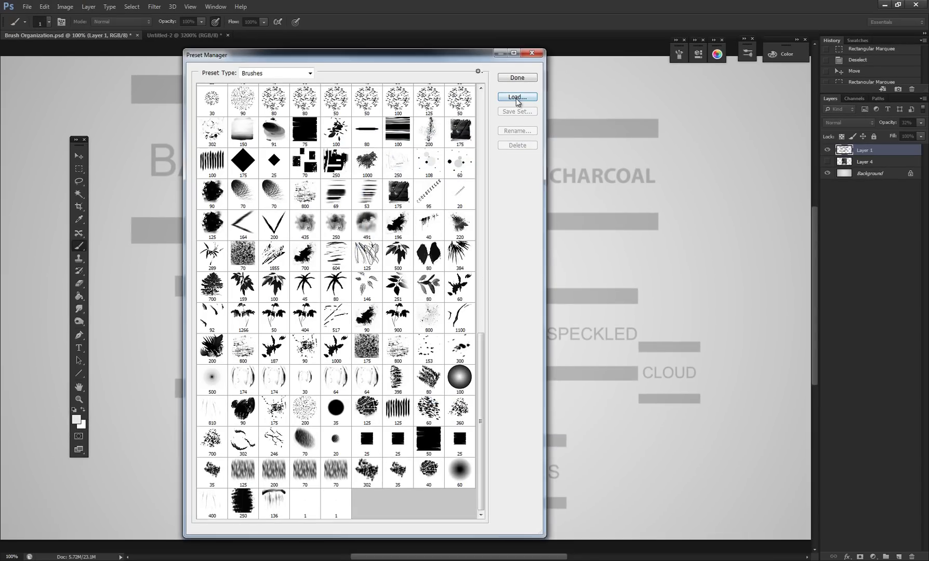
{"action": "left_click", "coordinate": [516, 98]}
{"action": "left_click", "coordinate": [419, 184]}
{"action": "left_click", "coordinate": [587, 403]}
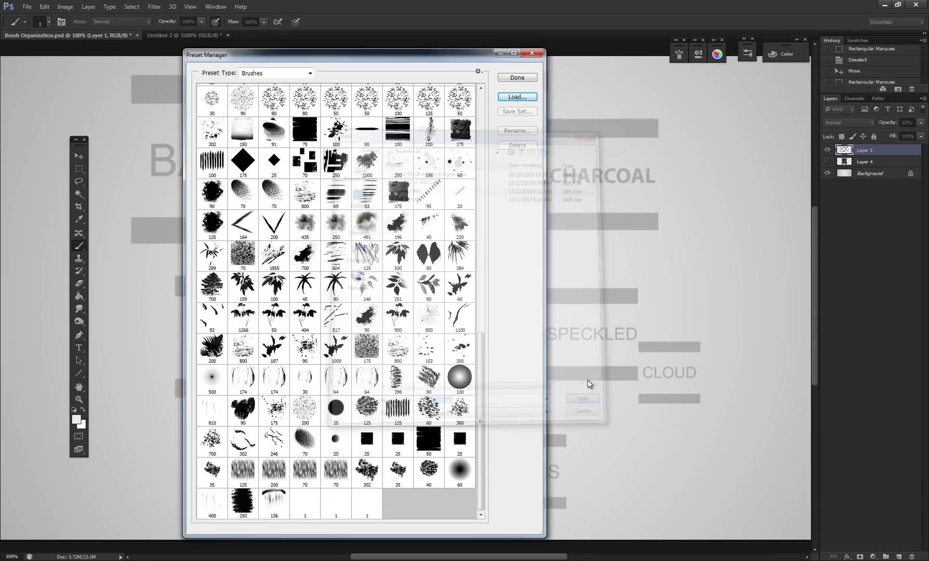
{"action": "left_click", "coordinate": [406, 194]}
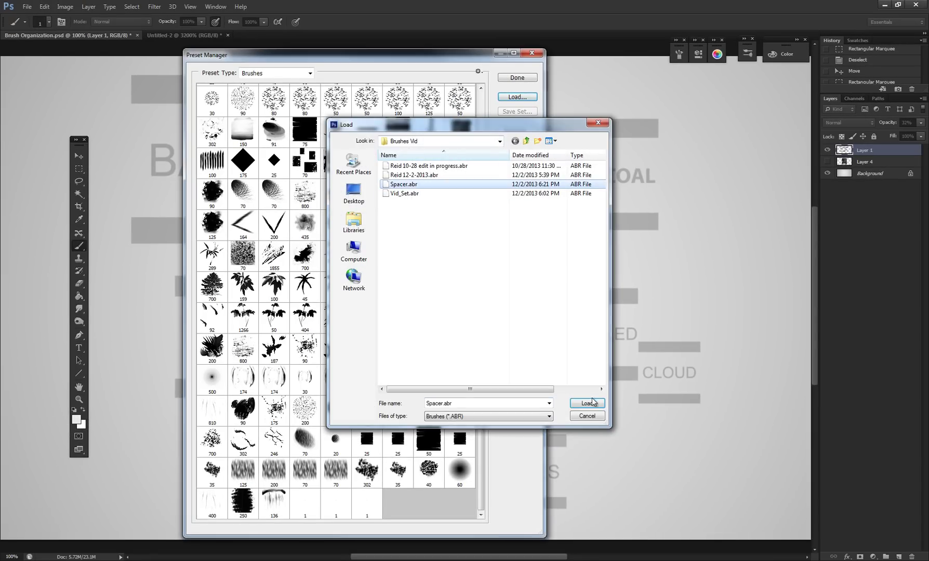
{"action": "left_click", "coordinate": [589, 394]}
Select four blank brushes and save them over the existing Spacer.abr.
{"action": "left_click", "coordinate": [317, 505]}
{"action": "left_click", "coordinate": [399, 502], "text": "shift"}
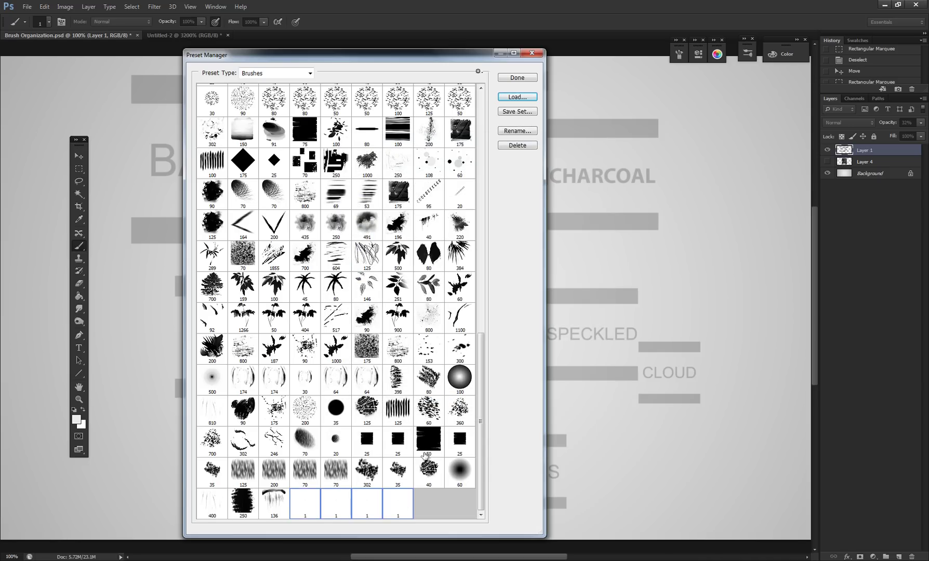
{"action": "left_click", "coordinate": [517, 112]}
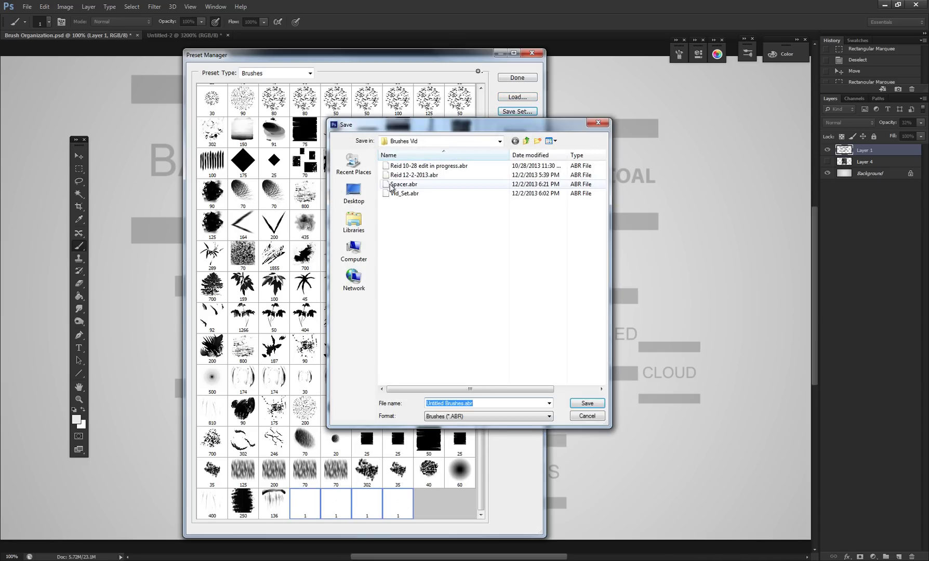
{"action": "left_click", "coordinate": [404, 184]}
{"action": "left_click", "coordinate": [587, 404]}
{"action": "left_click", "coordinate": [462, 211]}
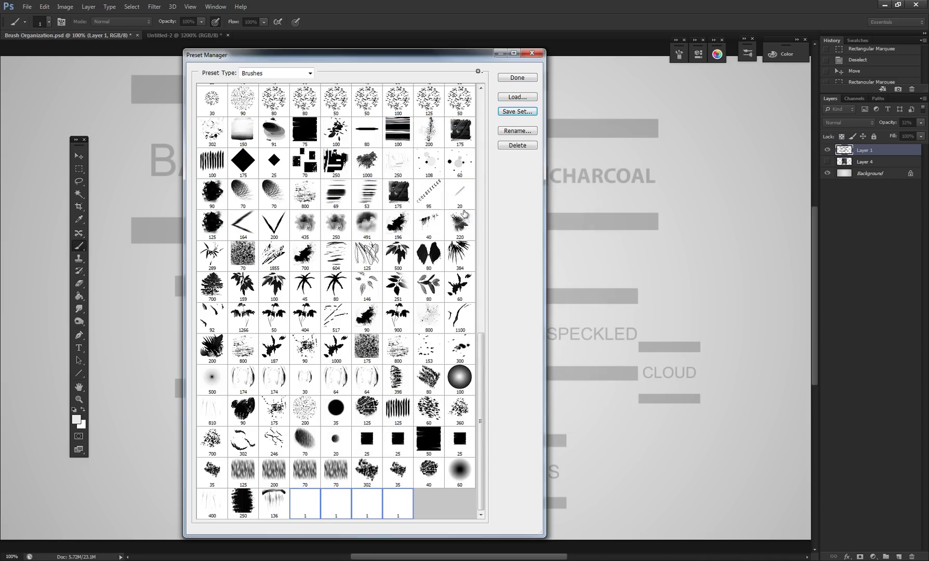
Load the updated Spacer.abr twice more to append more blank brushes.
{"action": "left_click", "coordinate": [516, 97]}
{"action": "left_click", "coordinate": [411, 184]}
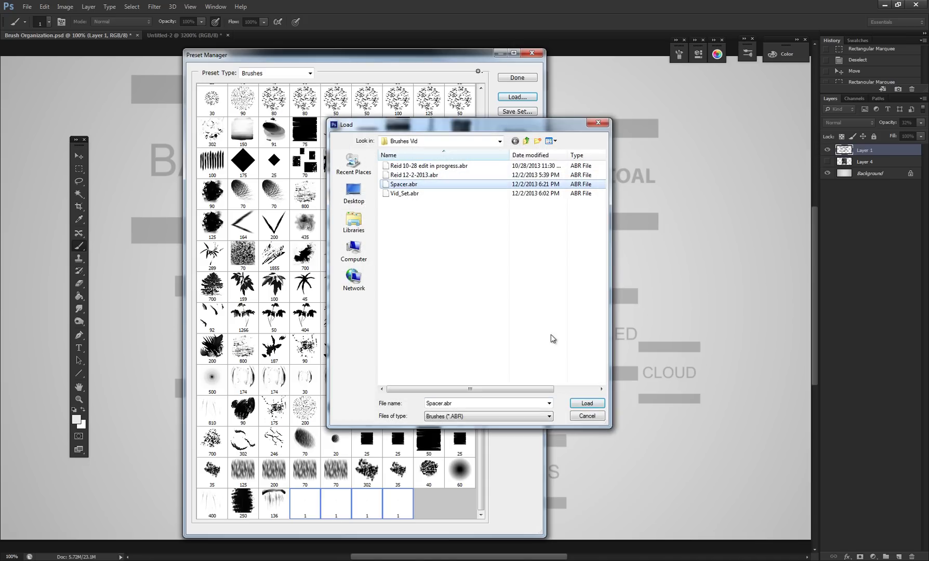
{"action": "left_click", "coordinate": [587, 403]}
{"action": "left_click", "coordinate": [516, 97]}
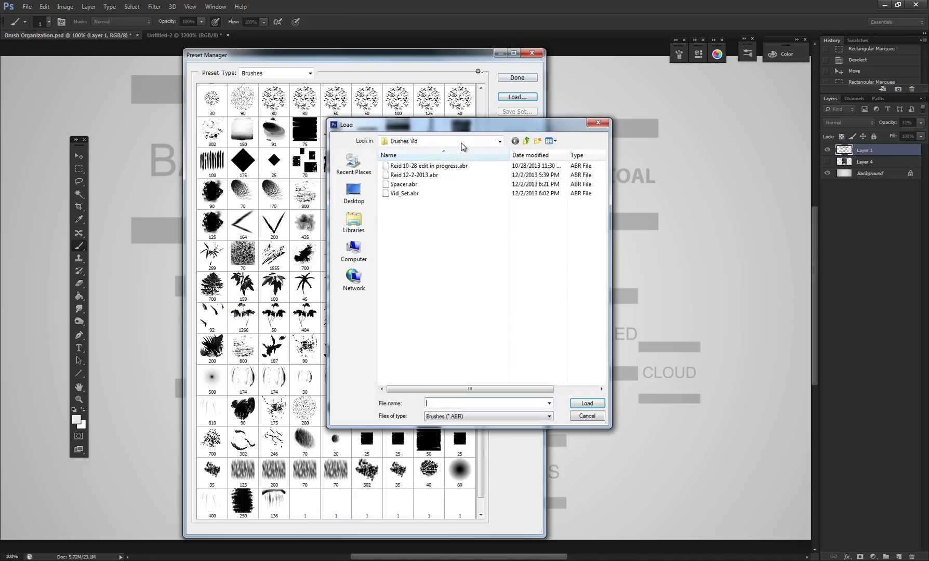
{"action": "left_click", "coordinate": [455, 184]}
{"action": "left_click", "coordinate": [587, 403]}
{"action": "scroll", "coordinate": [422, 379], "scroll_direction": "down", "scroll_amount": 1}
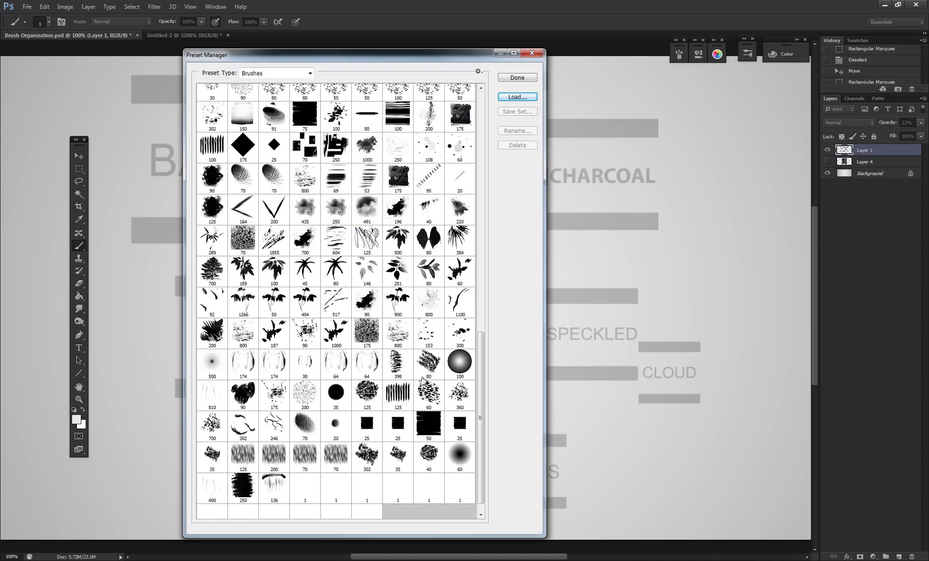
{"action": "scroll", "coordinate": [424, 377], "scroll_direction": "down", "scroll_amount": 1}
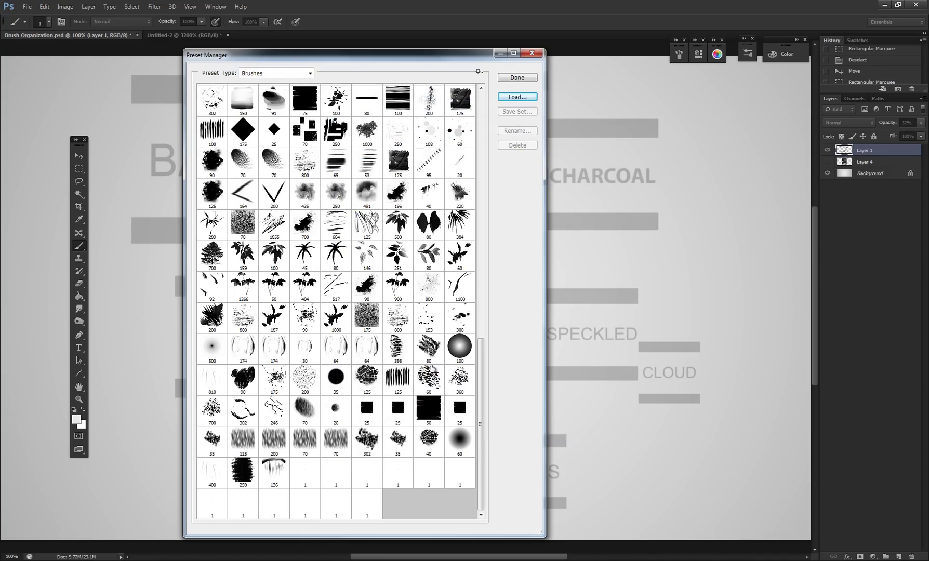
{"action": "mouse_move", "coordinate": [480, 347]}
{"action": "left_mouse_down"}
{"action": "mouse_move", "coordinate": [462, 112]}
{"action": "mouse_move", "coordinate": [432, 84]}
{"action": "left_mouse_up"}
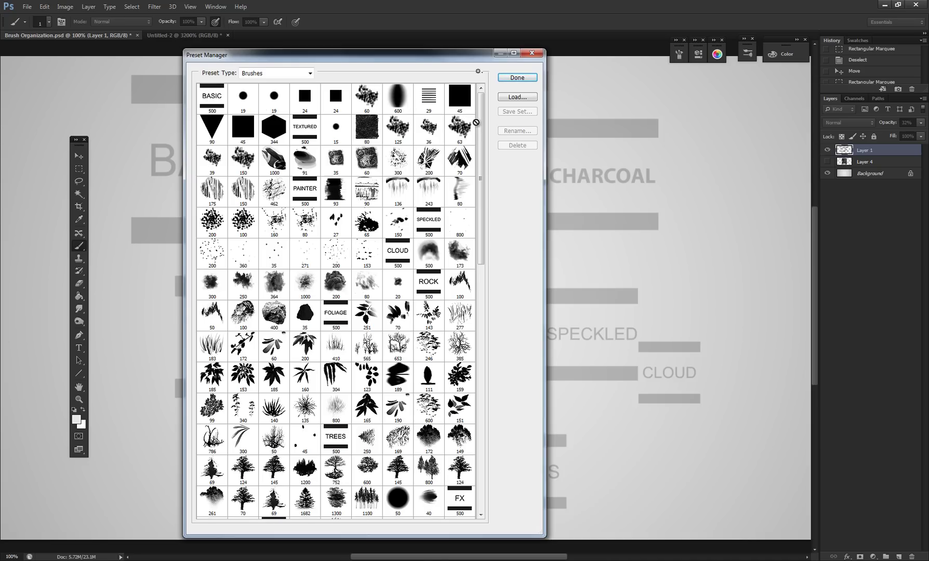
In Small Thumbnail view, move six blank brushes after the 344 brush, then return to Large Thumbnail.
{"action": "left_click_drag", "start_coordinate": [480, 122], "coordinate": [499, 405]}
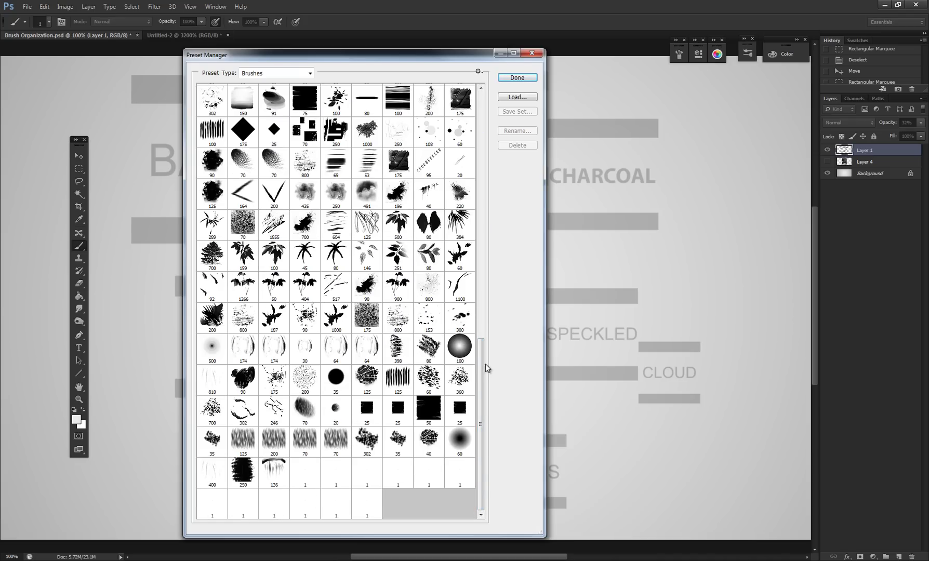
{"action": "left_click_drag", "start_coordinate": [482, 368], "coordinate": [482, 108]}
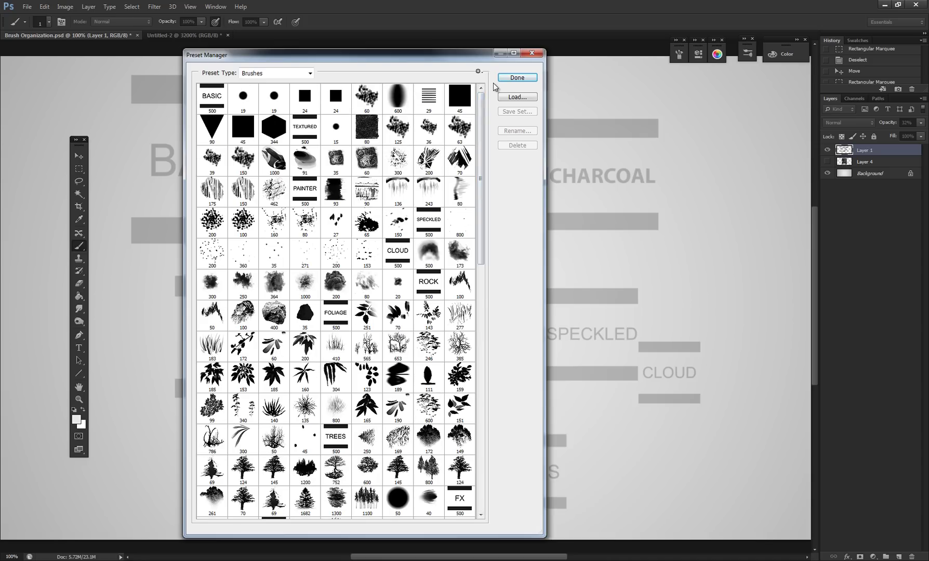
{"action": "left_click", "coordinate": [478, 71]}
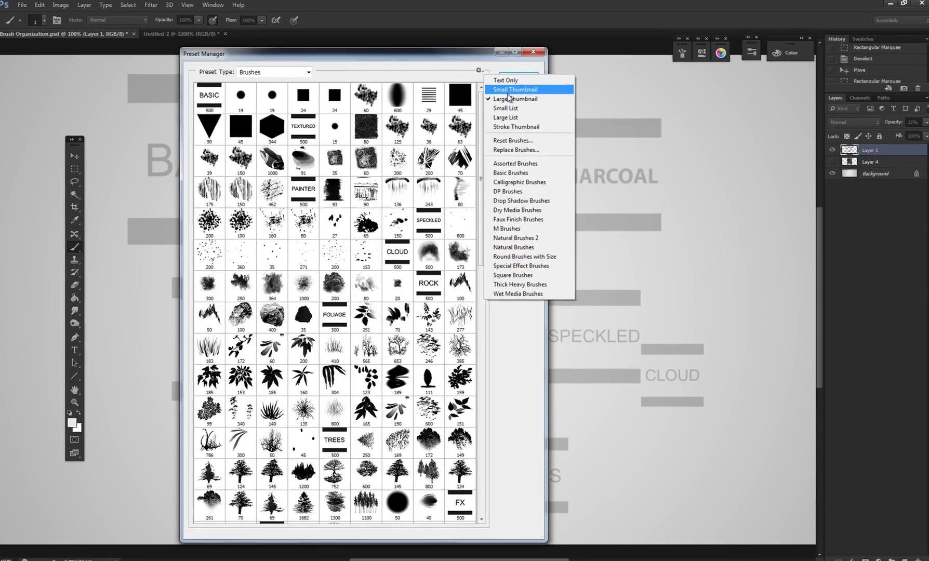
{"action": "left_click", "coordinate": [509, 92]}
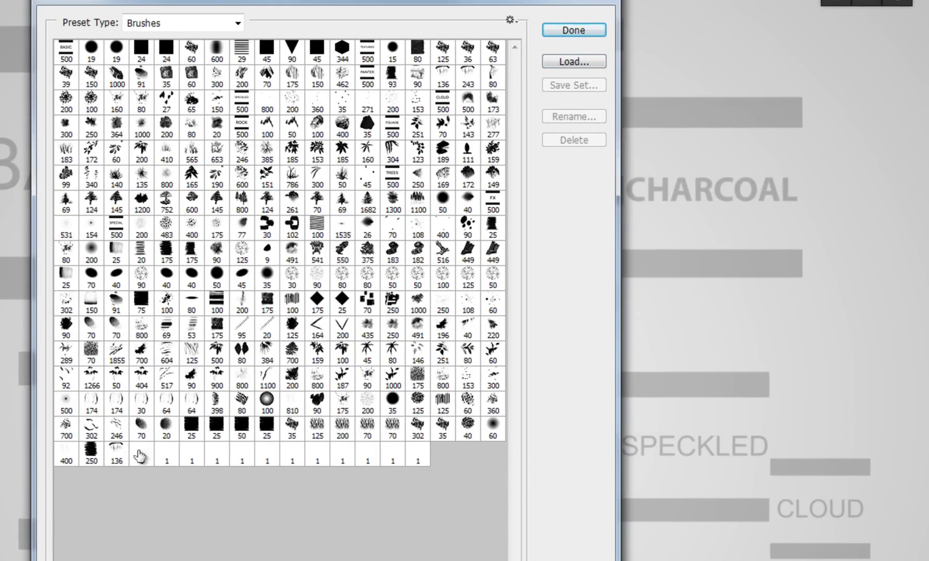
{"action": "left_click", "coordinate": [419, 458]}
{"action": "left_click", "coordinate": [292, 457], "text": "shift"}
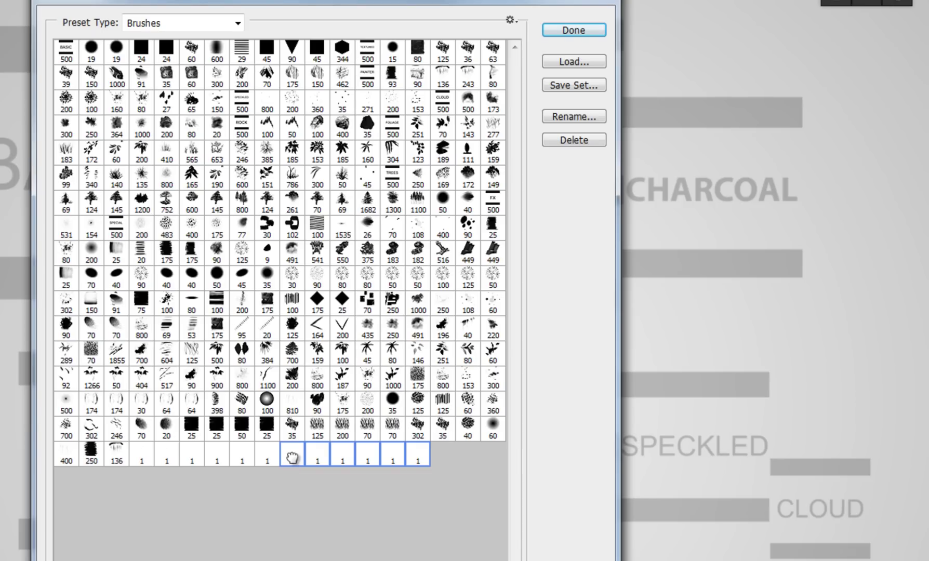
{"action": "mouse_move", "coordinate": [292, 457]}
{"action": "left_mouse_down"}
{"action": "mouse_move", "coordinate": [414, 462]}
{"action": "mouse_move", "coordinate": [398, 150]}
{"action": "mouse_move", "coordinate": [310, 73]}
{"action": "mouse_move", "coordinate": [356, 63]}
{"action": "left_mouse_up"}
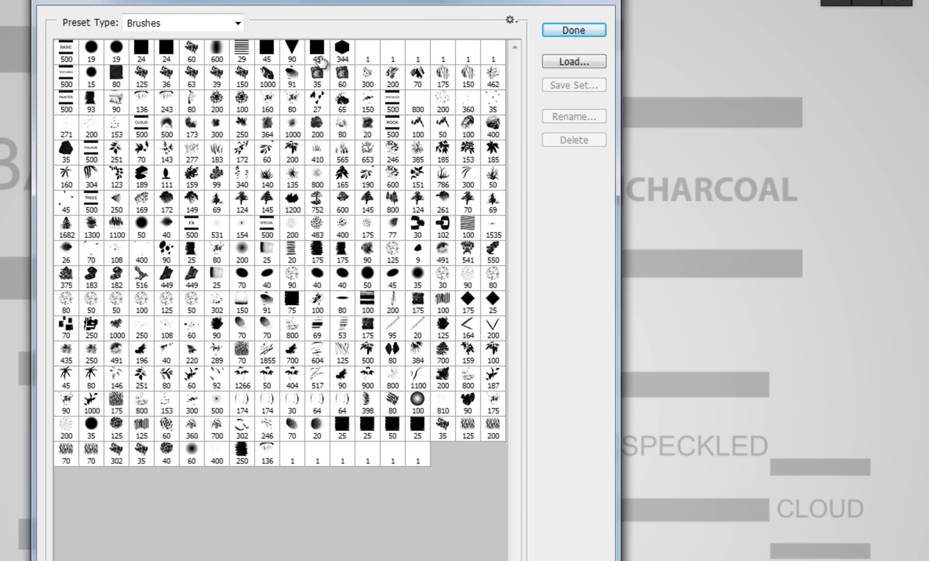
{"action": "left_click", "coordinate": [511, 20]}
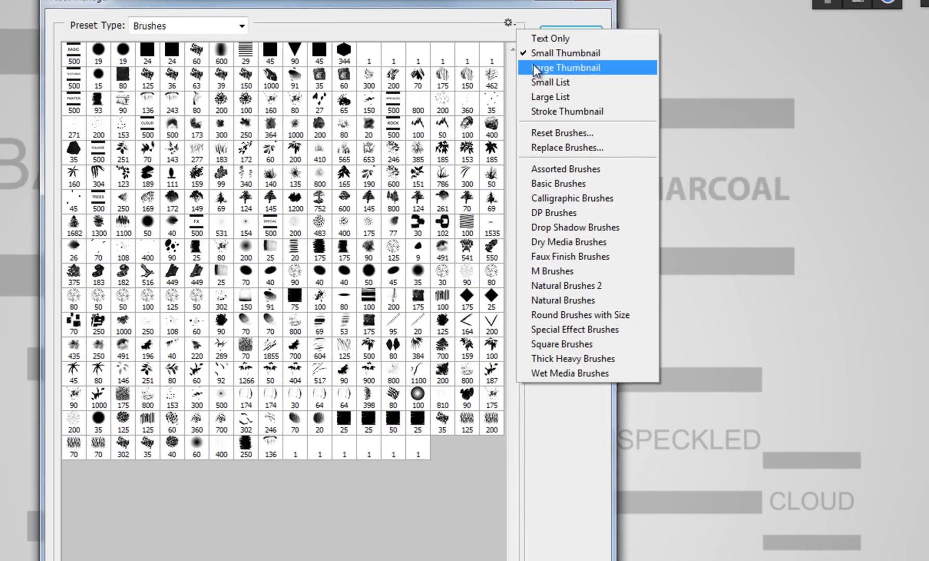
{"action": "left_click", "coordinate": [569, 64]}
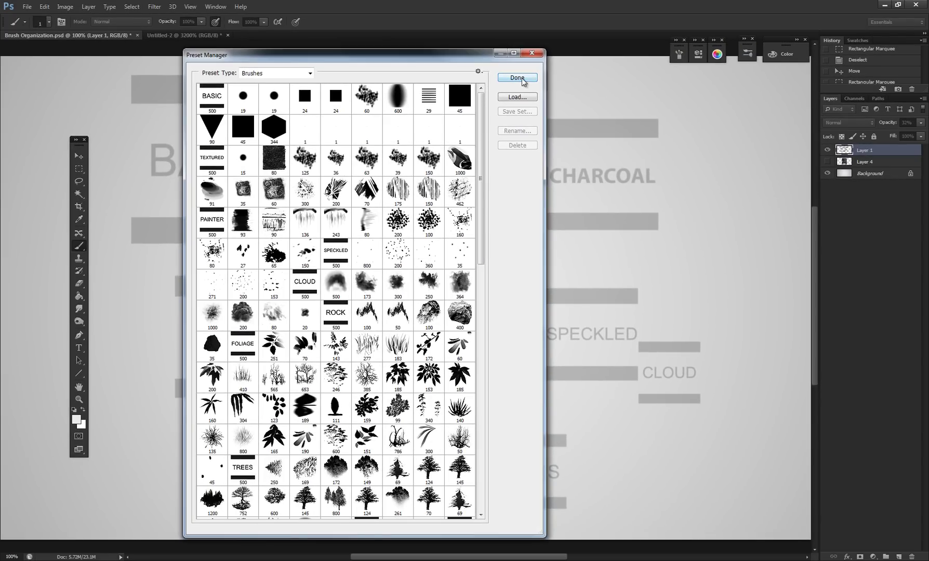
Close the Preset Manager and show the brush picker over the canvas, scrolled to the top.
{"action": "left_click", "coordinate": [517, 78]}
{"action": "right_click", "coordinate": [328, 114]}
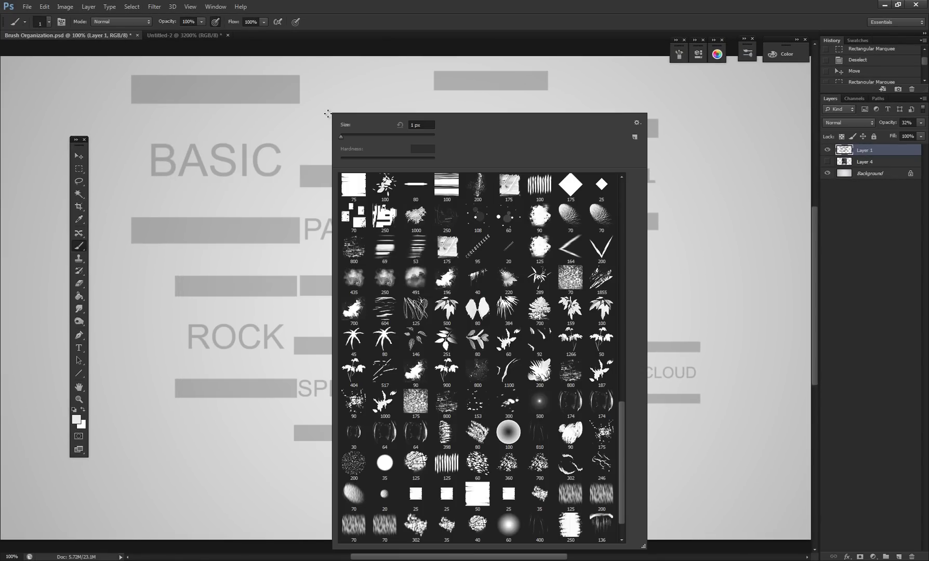
{"action": "left_click_drag", "start_coordinate": [625, 443], "coordinate": [624, 193]}
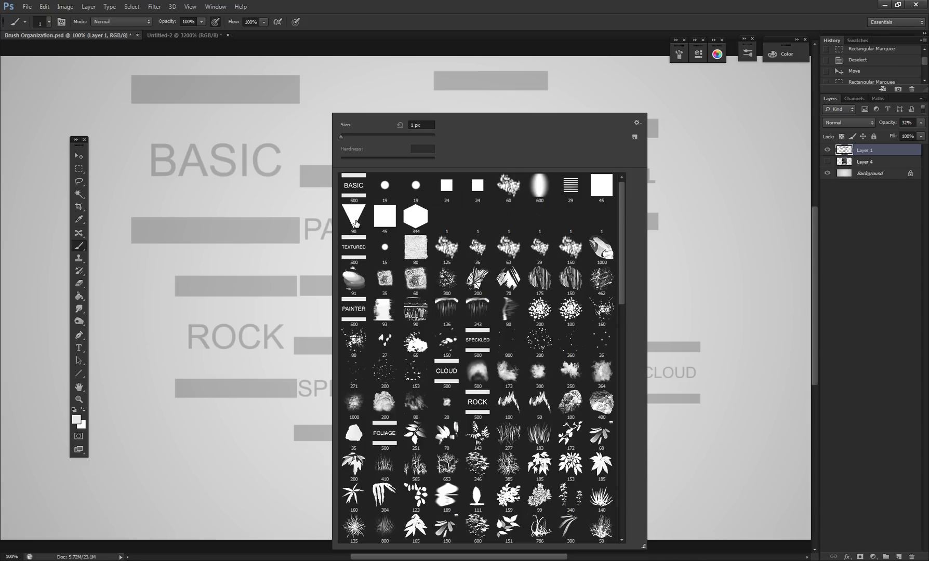
Reopen the Preset Manager from the picker's options menu, close it, and bring the brush picker back.
{"action": "left_click", "coordinate": [636, 123]}
{"action": "left_click", "coordinate": [661, 232]}
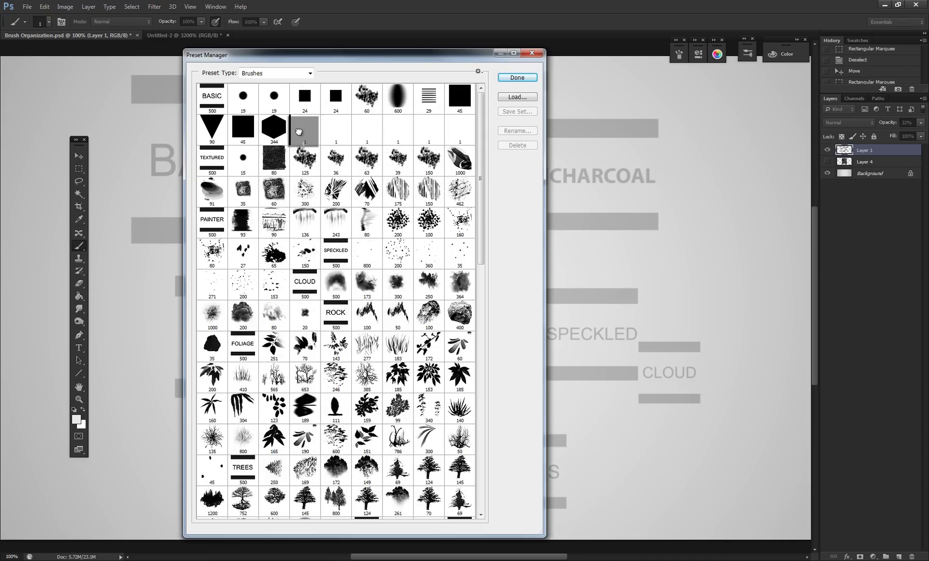
{"action": "left_click", "coordinate": [534, 78]}
{"action": "right_click", "coordinate": [375, 81]}
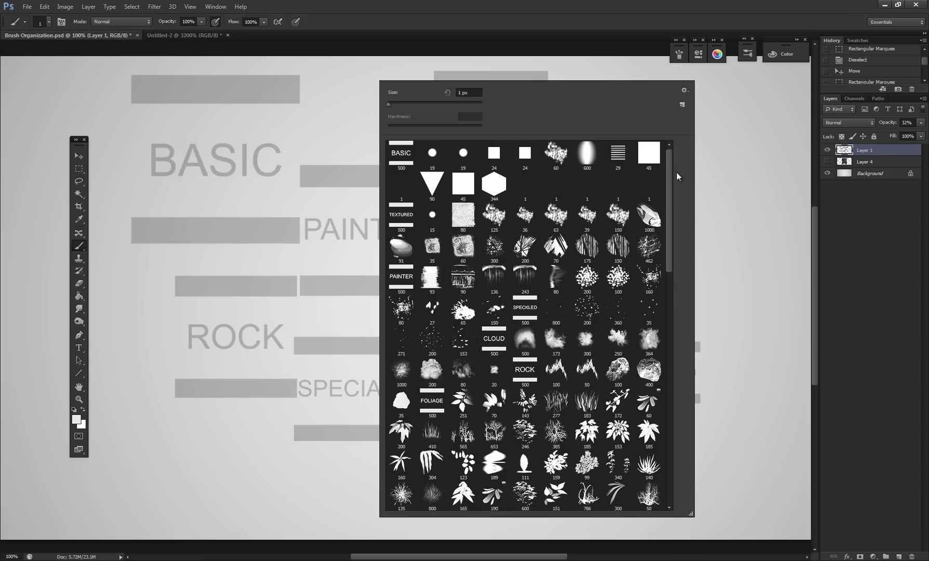
{"action": "mouse_move", "coordinate": [692, 514]}
{"action": "left_mouse_down"}
{"action": "mouse_move", "coordinate": [728, 515]}
{"action": "mouse_move", "coordinate": [694, 518]}
{"action": "left_mouse_up"}
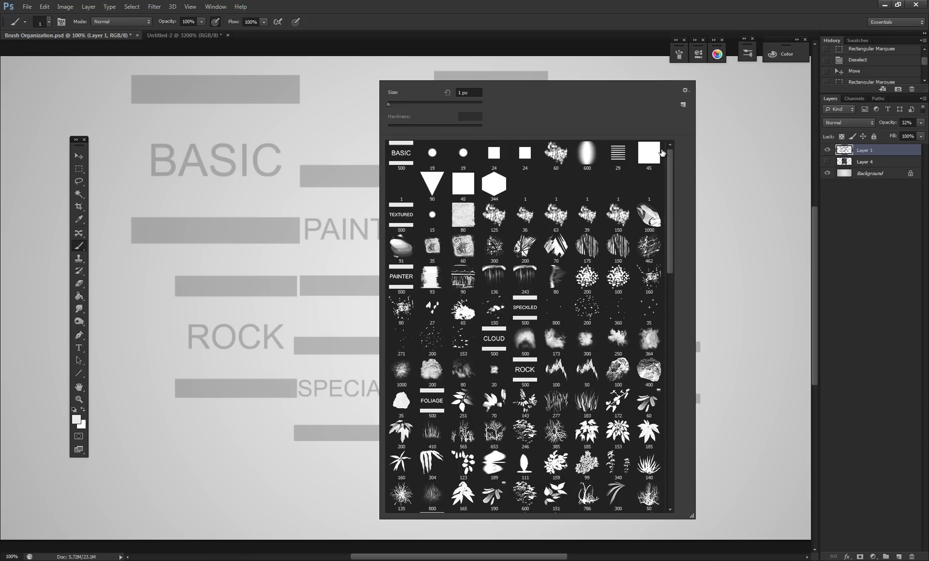
{"action": "left_click", "coordinate": [700, 85]}
Open the Preset Manager from the brush picker and move brushes 125 and 36 into the BASIC group.
{"action": "right_click", "coordinate": [536, 164]}
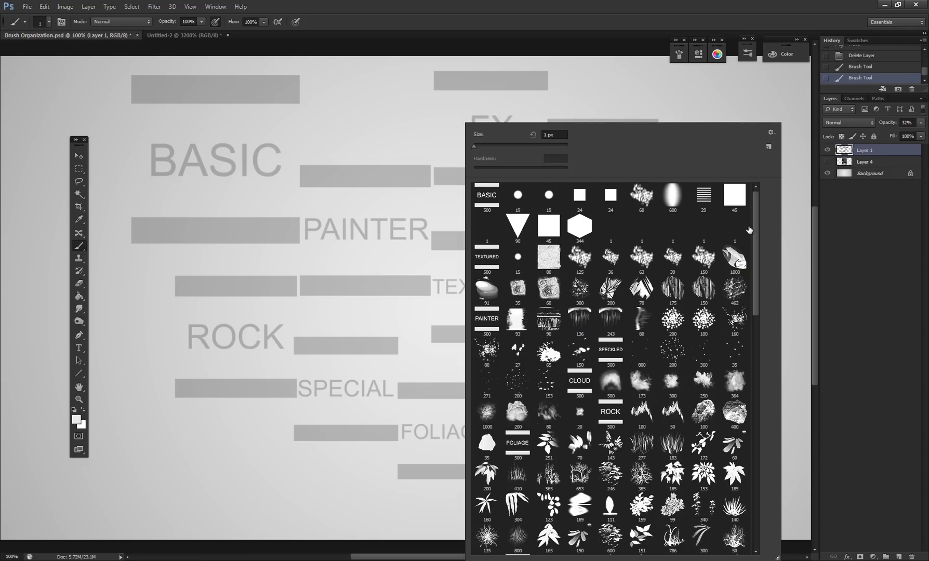
{"action": "left_click_drag", "start_coordinate": [755, 215], "coordinate": [755, 216]}
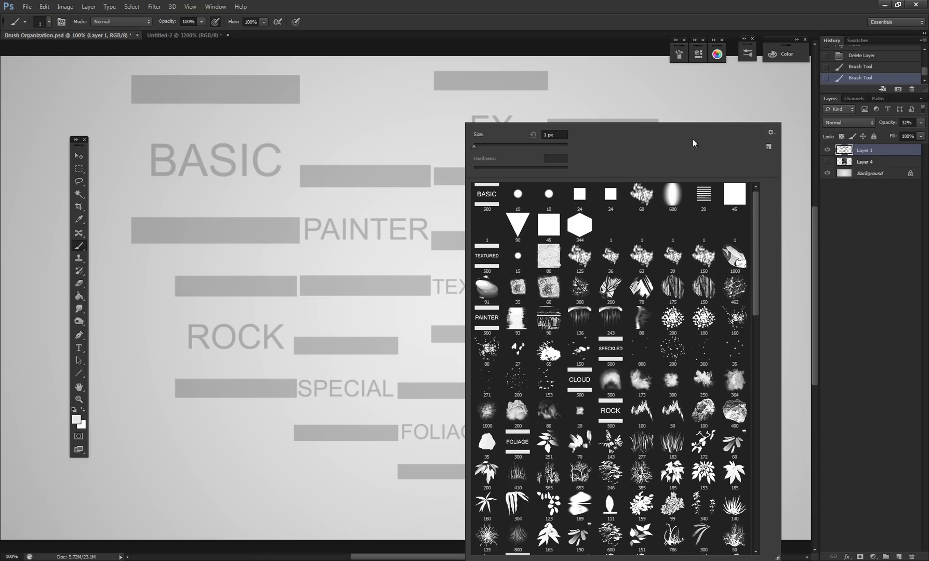
{"action": "left_click", "coordinate": [772, 132]}
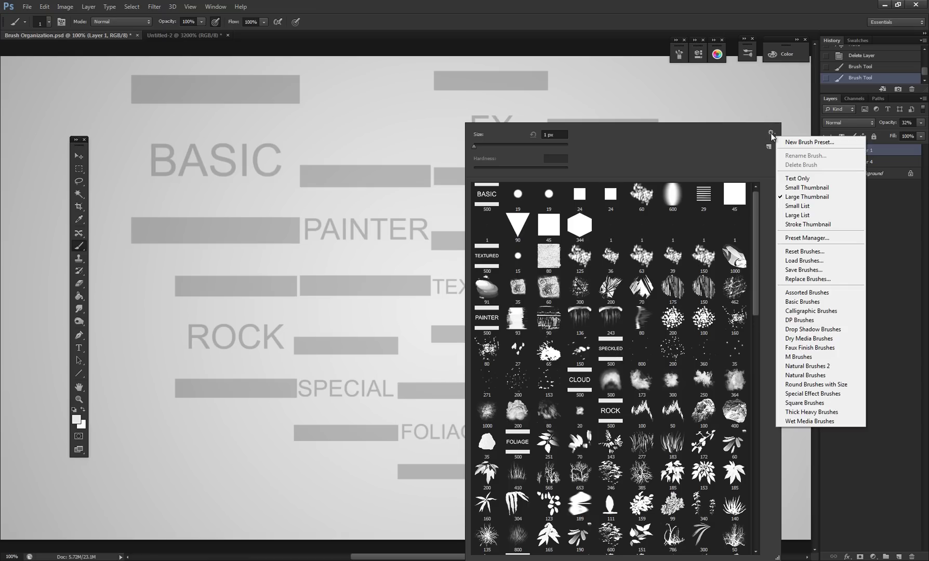
{"action": "left_click", "coordinate": [797, 240]}
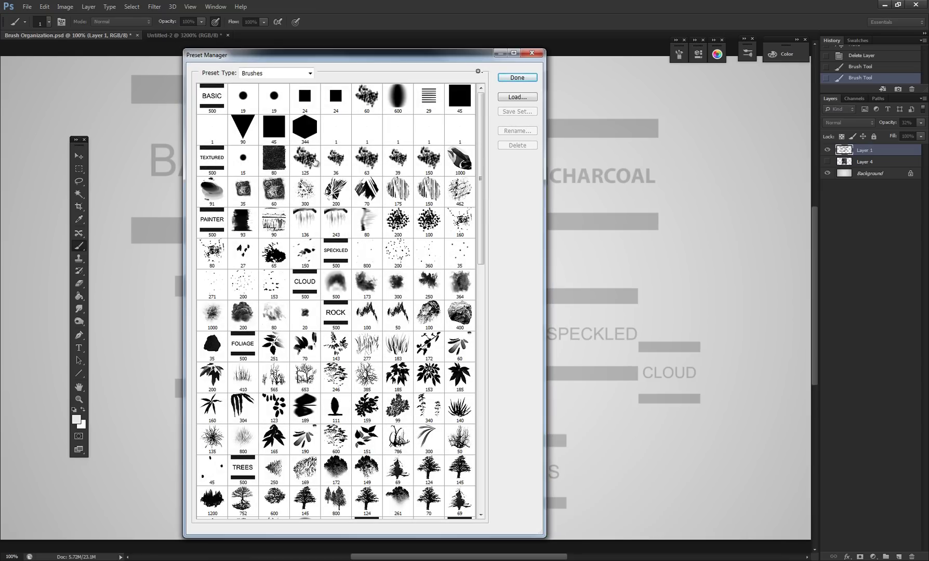
{"action": "mouse_move", "coordinate": [312, 159]}
{"action": "left_mouse_down"}
{"action": "mouse_move", "coordinate": [323, 138]}
{"action": "mouse_move", "coordinate": [356, 146]}
{"action": "left_mouse_up"}
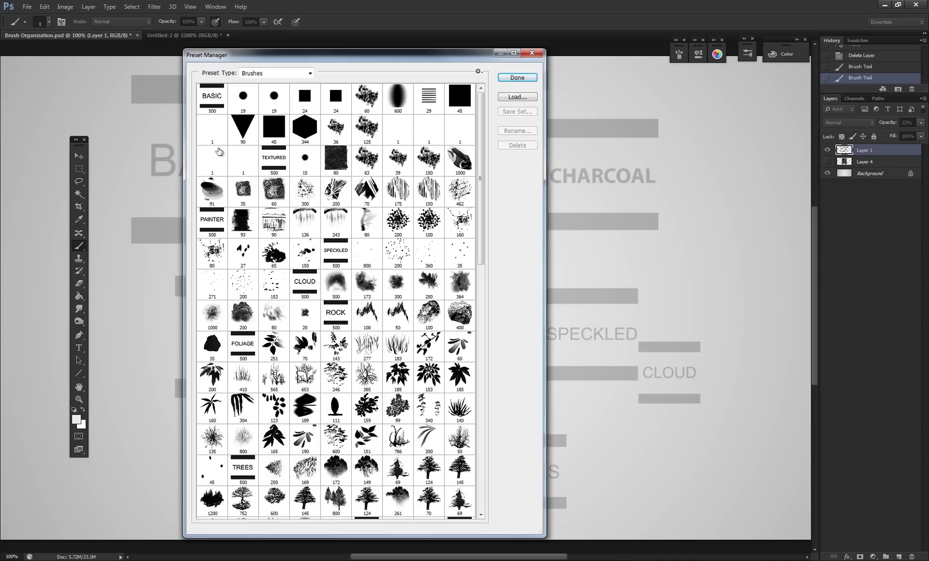
Delete the two surplus blank spacer brushes and review the groups from BASIC through SPECIAL.
{"action": "left_click", "coordinate": [239, 164]}
{"action": "key", "text": "shift+Left"}
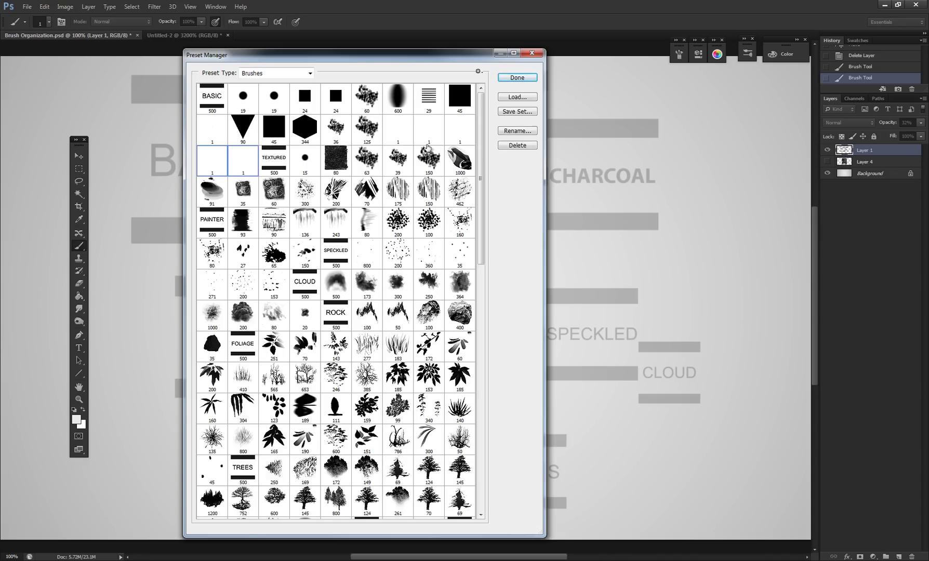
{"action": "scroll", "coordinate": [388, 298], "scroll_direction": "down", "scroll_amount": 15}
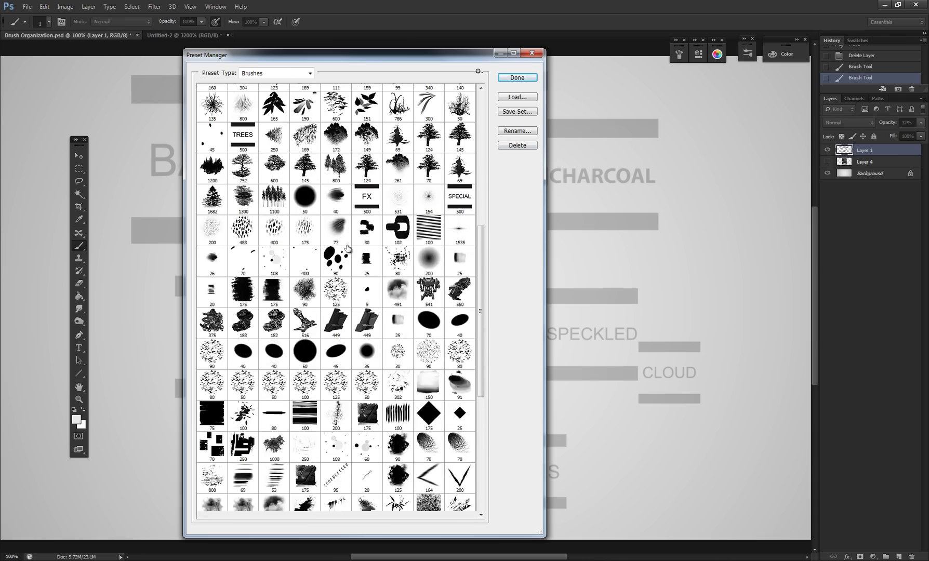
{"action": "scroll", "coordinate": [380, 483], "scroll_direction": "up", "scroll_amount": 14}
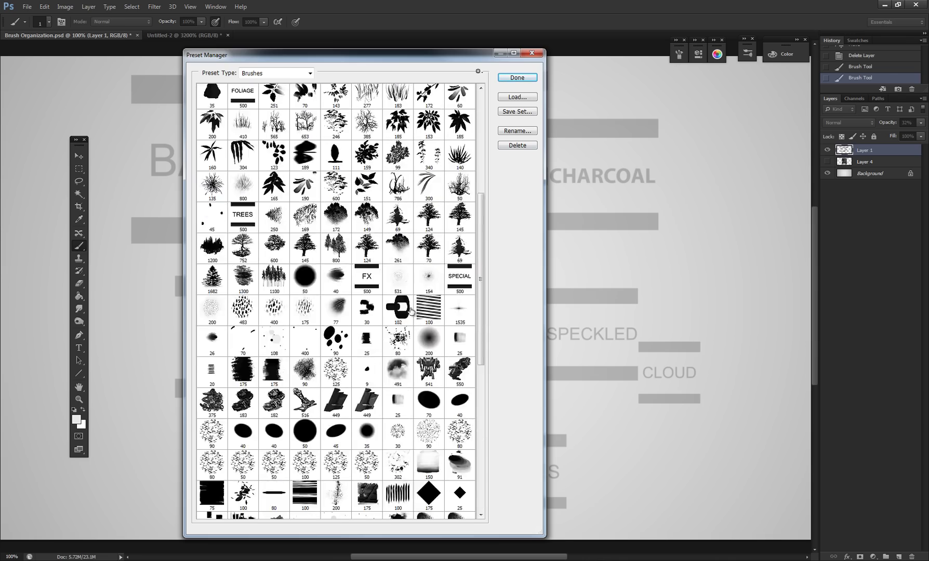
{"action": "scroll", "coordinate": [252, 179], "scroll_direction": "up", "scroll_amount": 1}
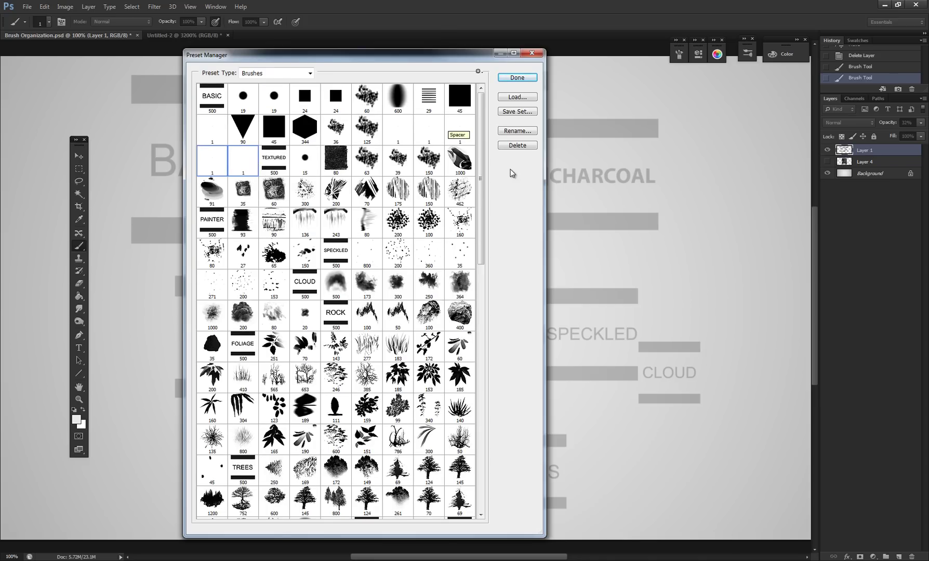
{"action": "left_click", "coordinate": [509, 146]}
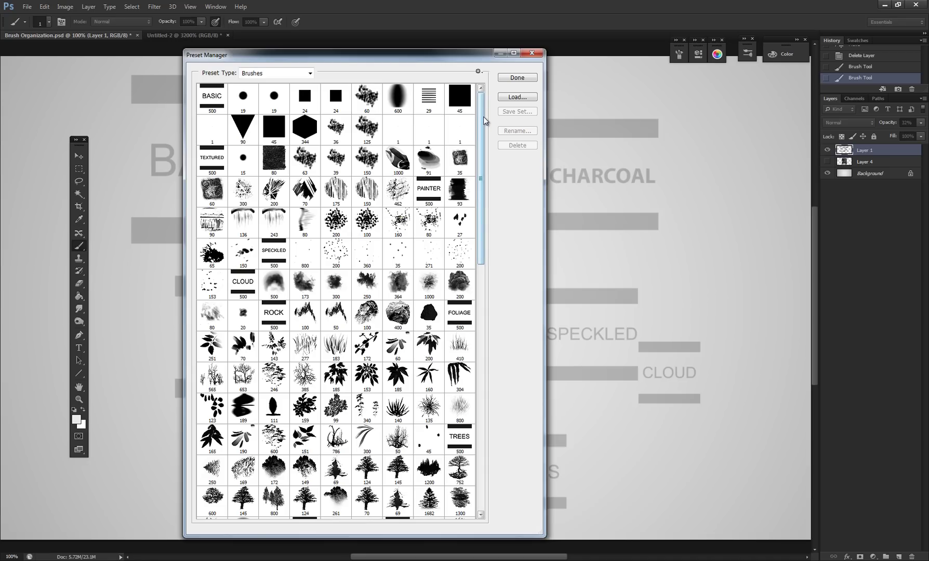
{"action": "left_click_drag", "start_coordinate": [483, 116], "coordinate": [482, 207]}
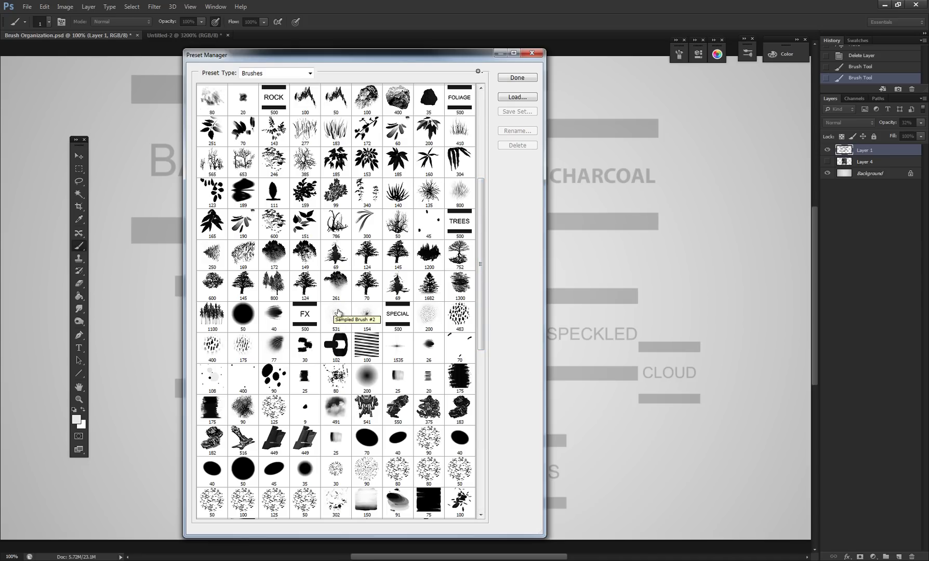
{"action": "left_click_drag", "start_coordinate": [485, 304], "coordinate": [486, 152]}
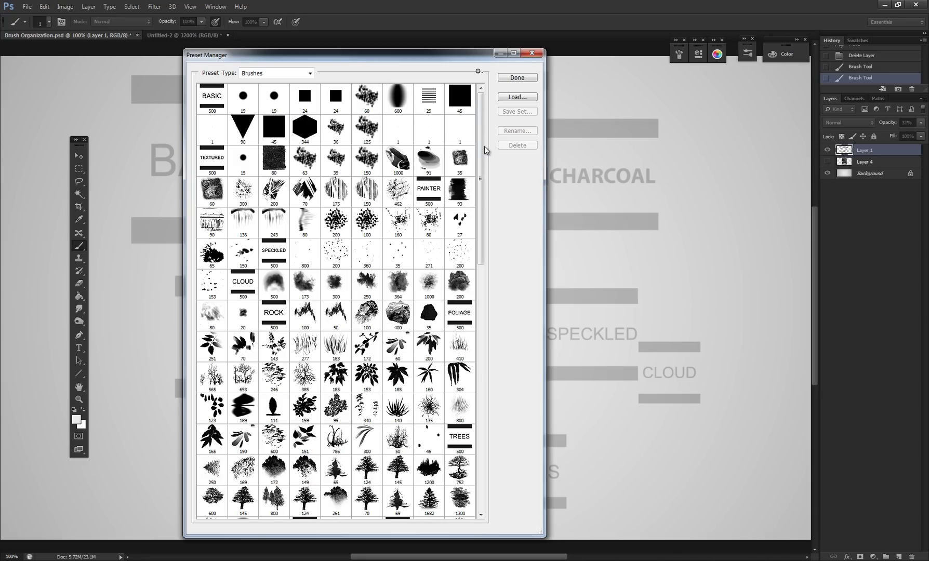
{"action": "left_click", "coordinate": [531, 54]}
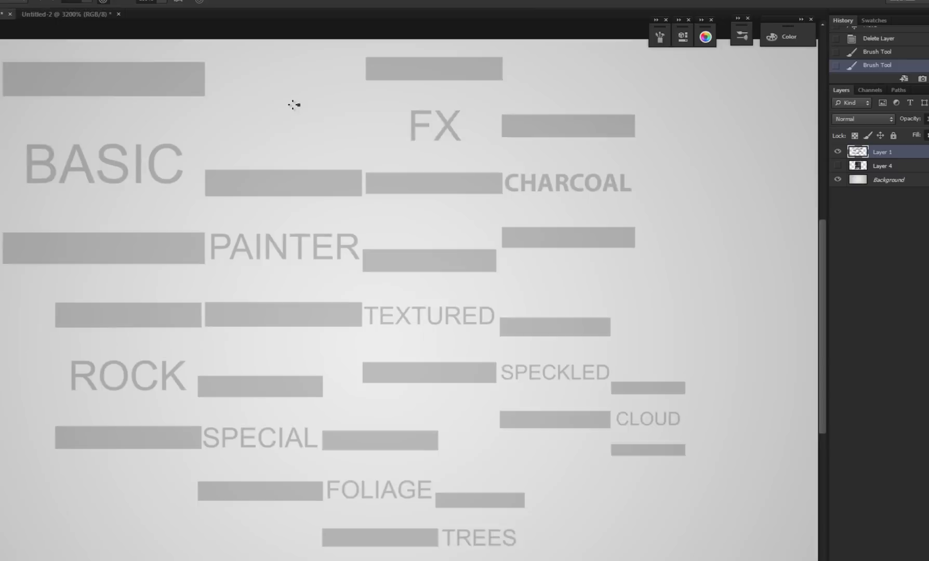
{"action": "right_click", "coordinate": [374, 109]}
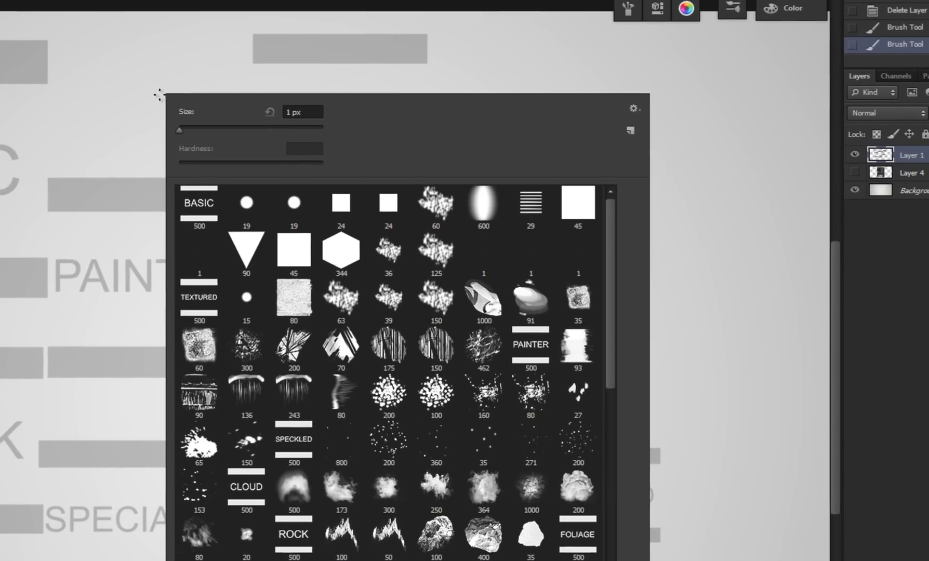
{"action": "left_click", "coordinate": [634, 109]}
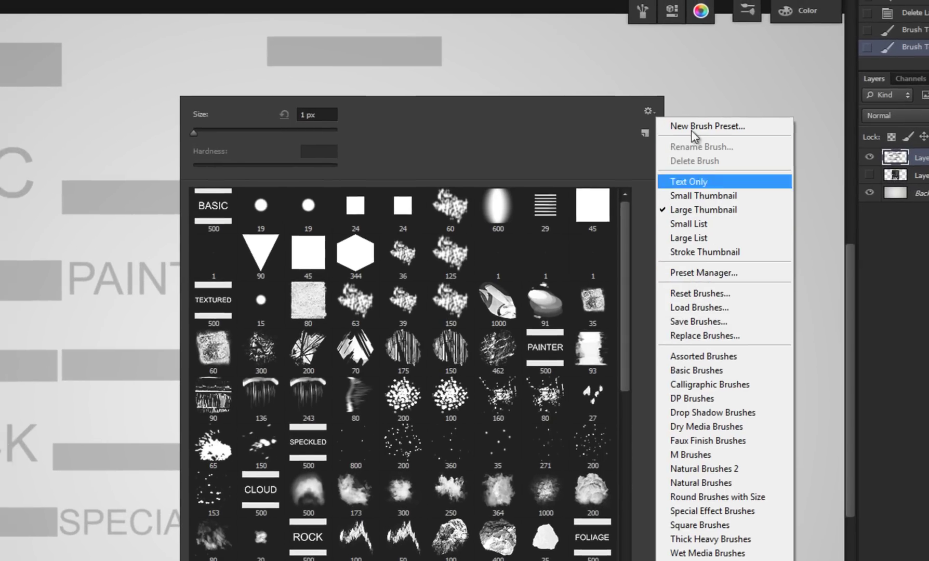
{"action": "key", "text": "Escape"}
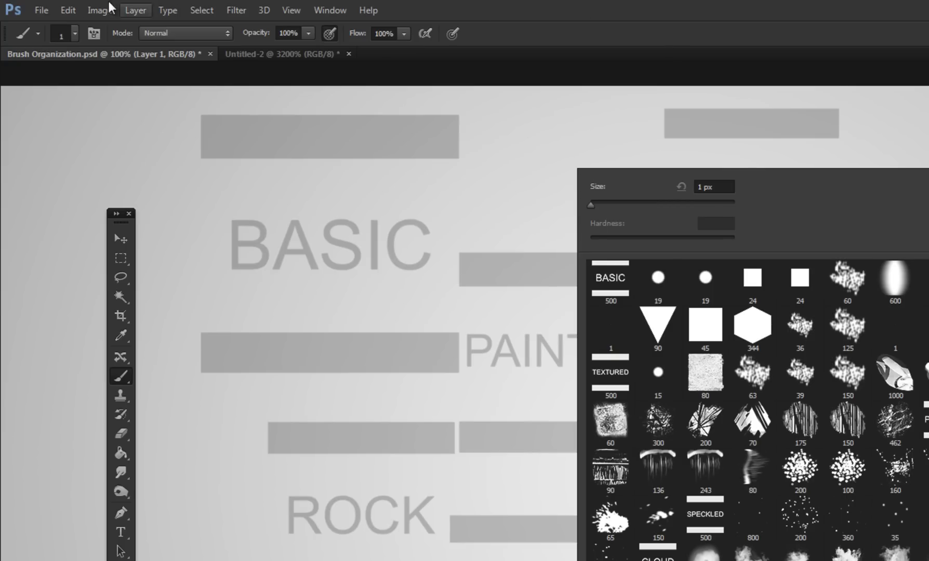
{"action": "left_click", "coordinate": [74, 32]}
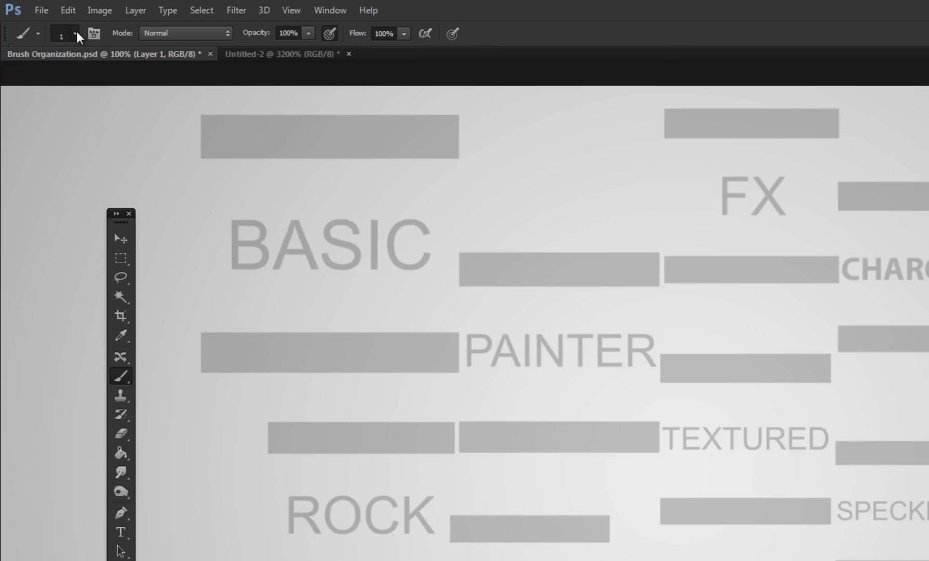
{"action": "left_click", "coordinate": [76, 33]}
{"action": "left_click", "coordinate": [484, 60]}
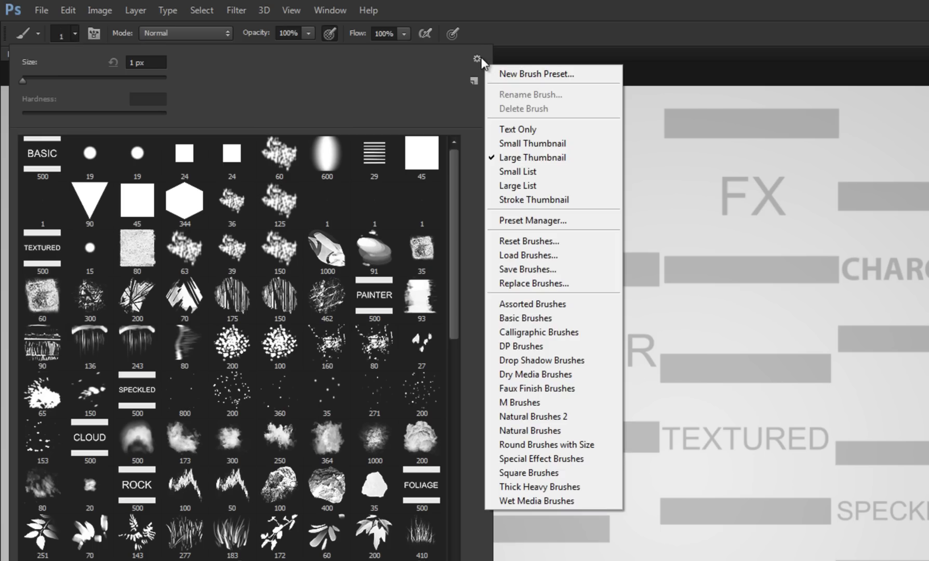